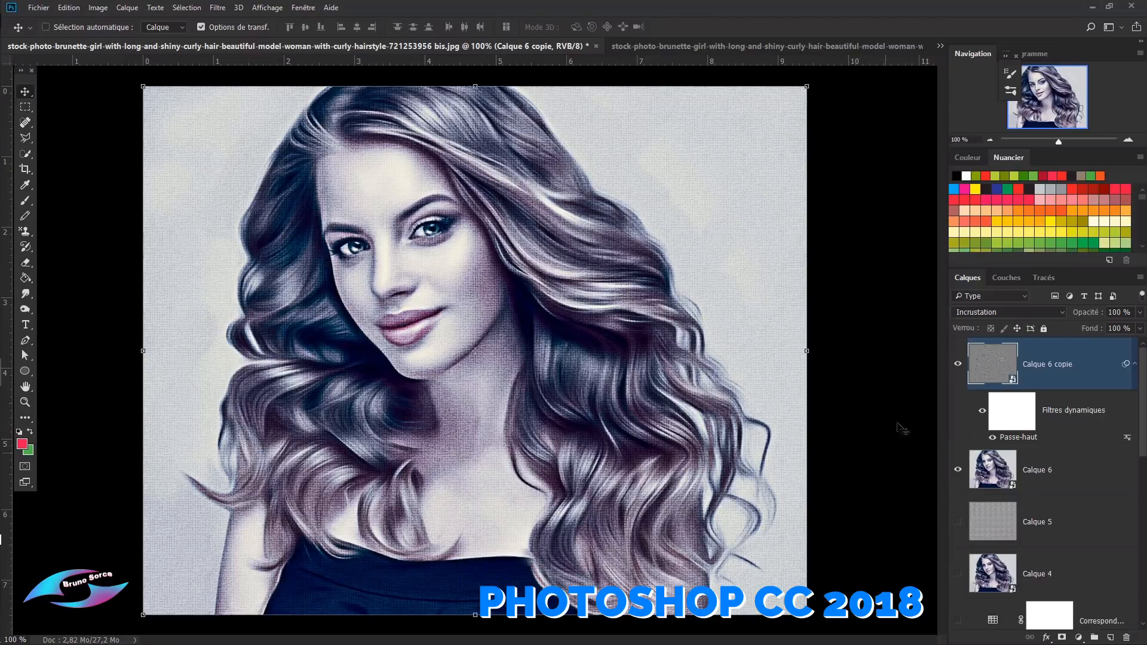
Step: Compare the finished effect with the original photo by hiding and restoring layers Calque 6 copie and Calque 6
click(957, 364)
click(959, 469)
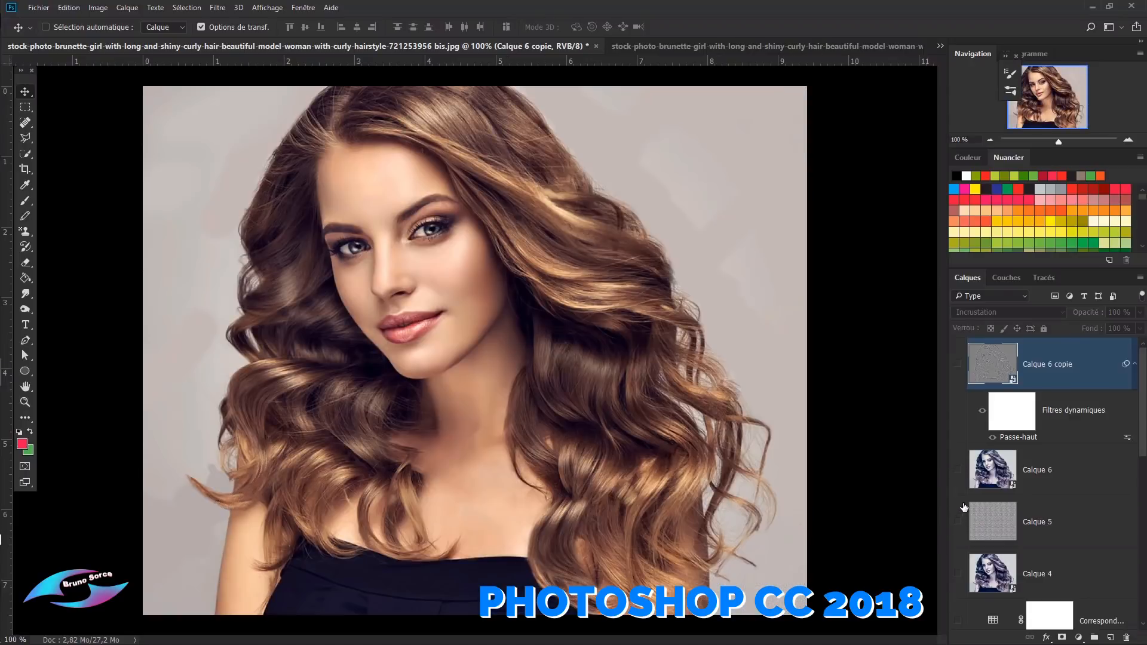
click(958, 469)
click(958, 363)
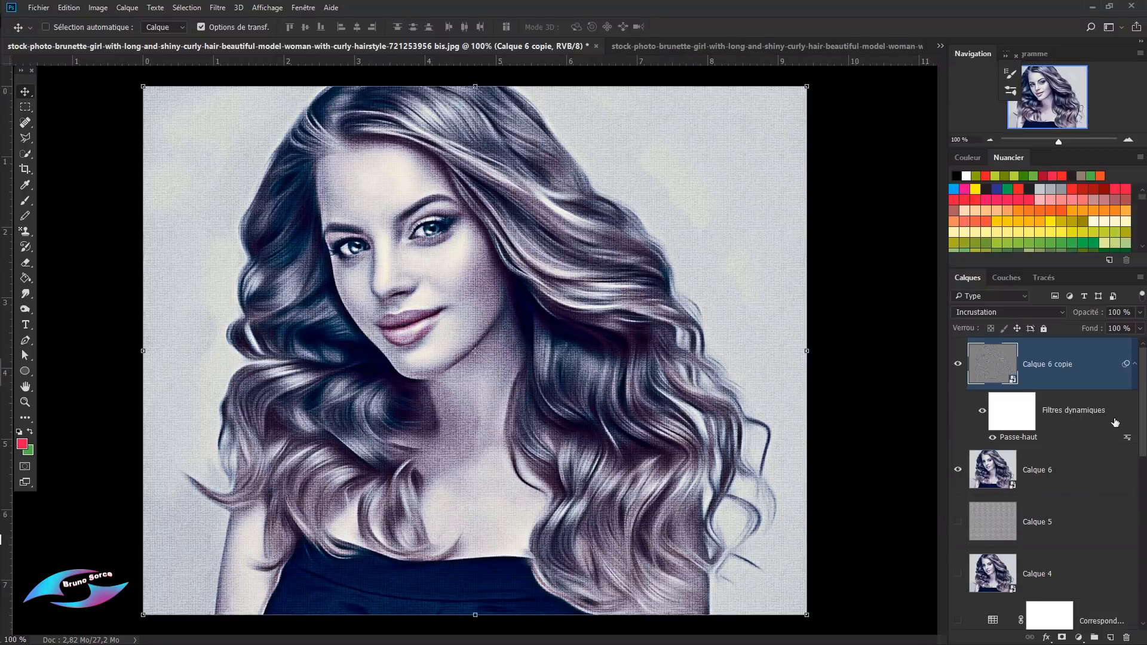
Step: Examine the Peinture à l'huile filter settings on the finished file's oil painting layer, leaving them unchanged
scroll(1115, 422, down, 8)
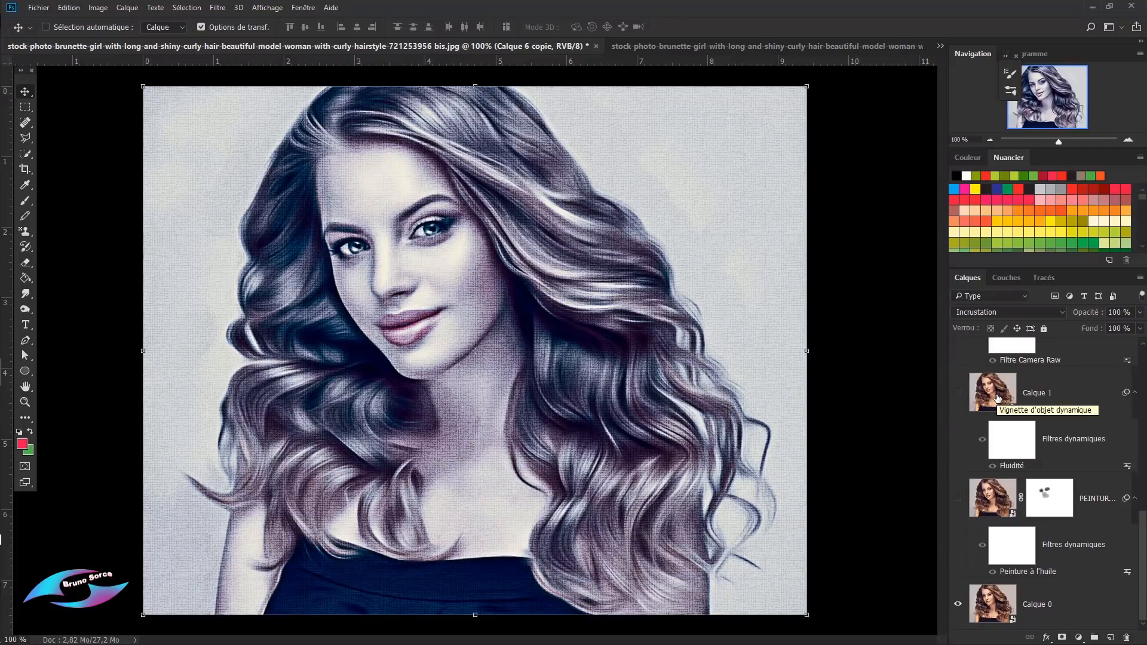
double_click(1020, 572)
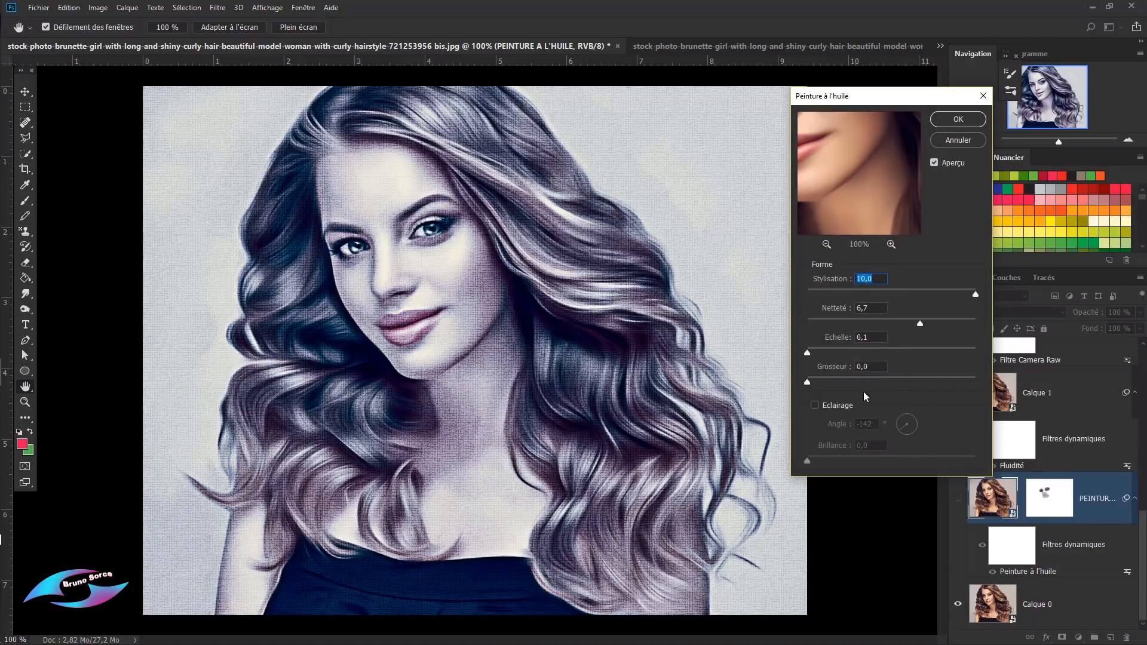
click(954, 142)
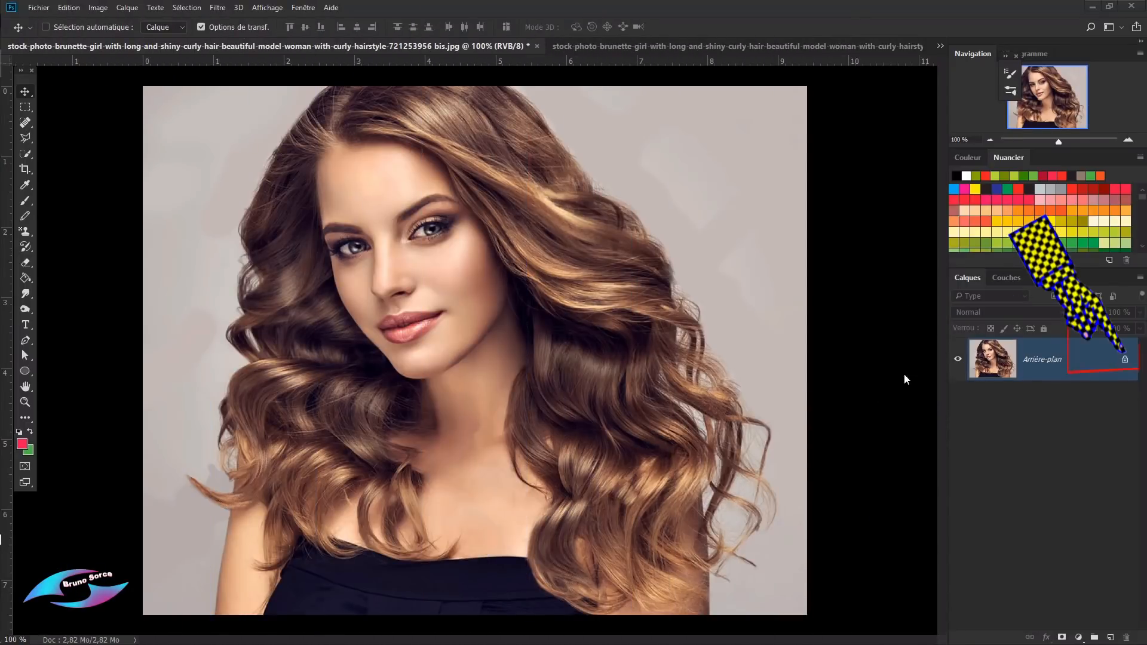
Step: Unlock the background layer and convert it to a smart object
click(1125, 361)
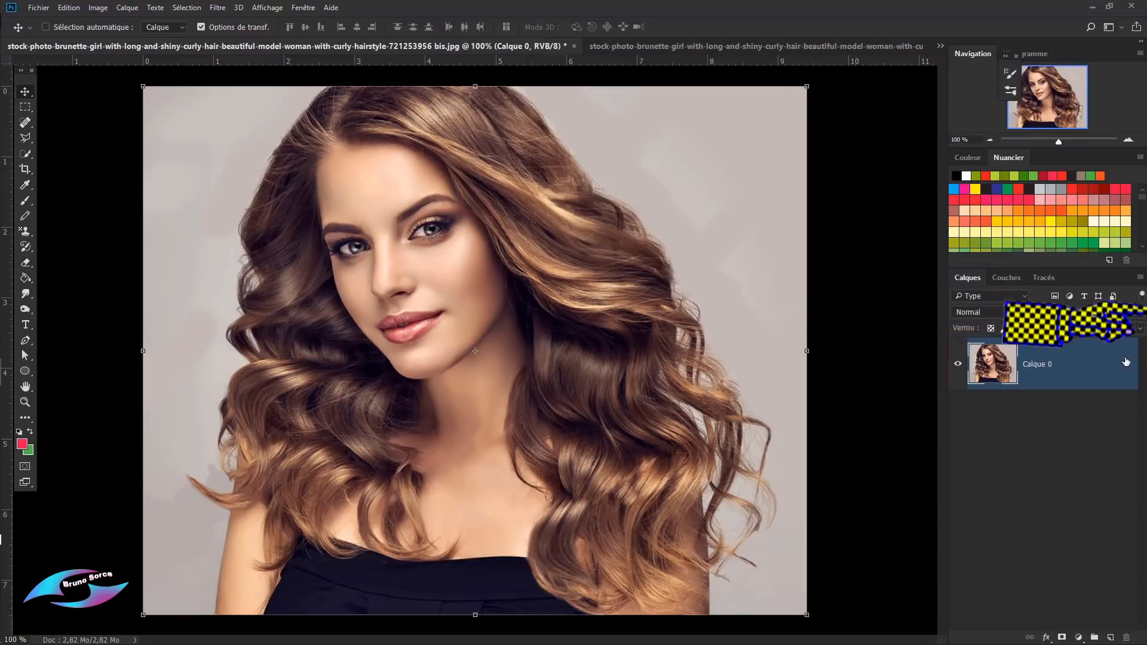
click(1140, 278)
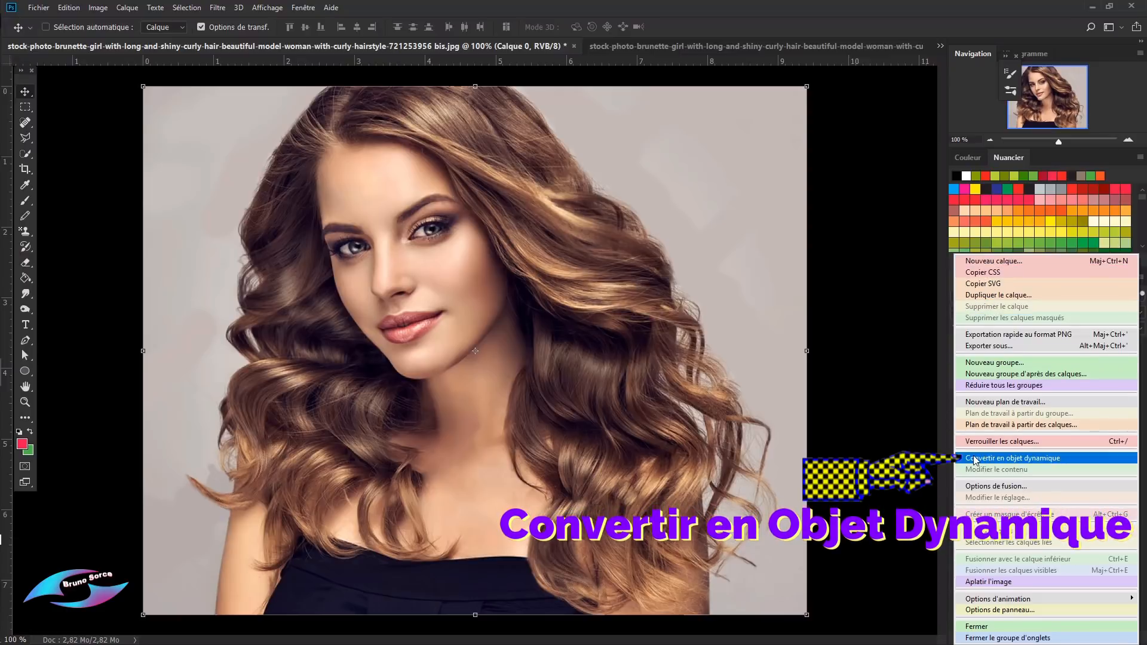
click(1029, 459)
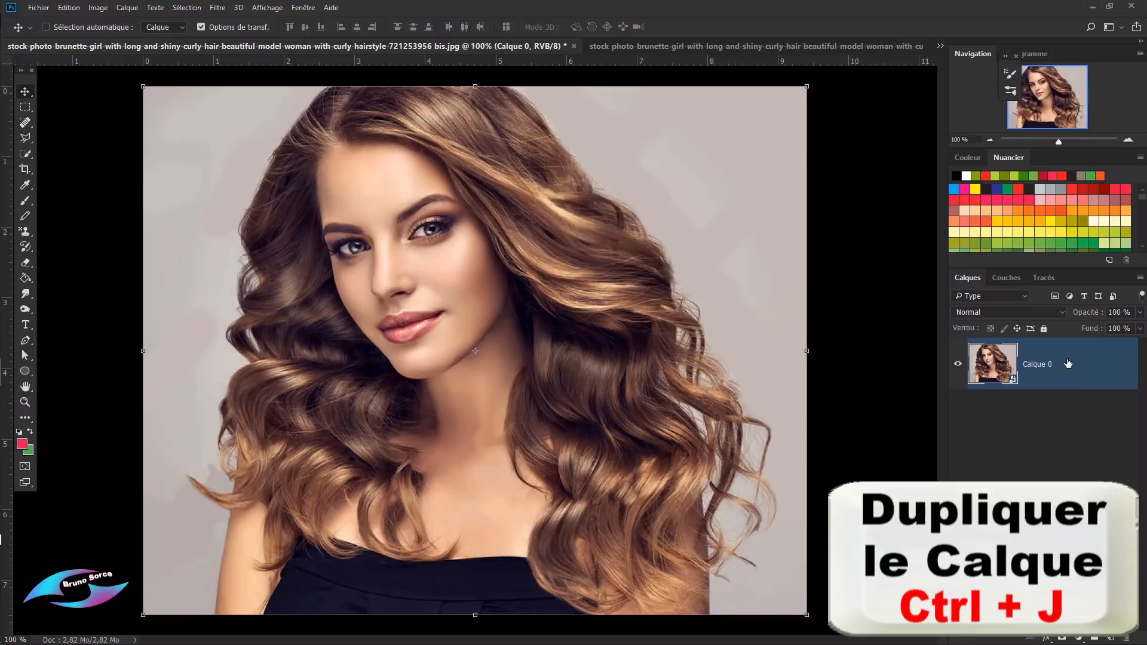
Step: Duplicate Calque 0 as PEINTURE A L'HUILE and apply Peinture à l'huile with Stylisation 10,0, Netteté 6,7, Echelle 0,1, Grosseur 0,0 and Eclairage off
key(ctrl+j)
double_click(1040, 364)
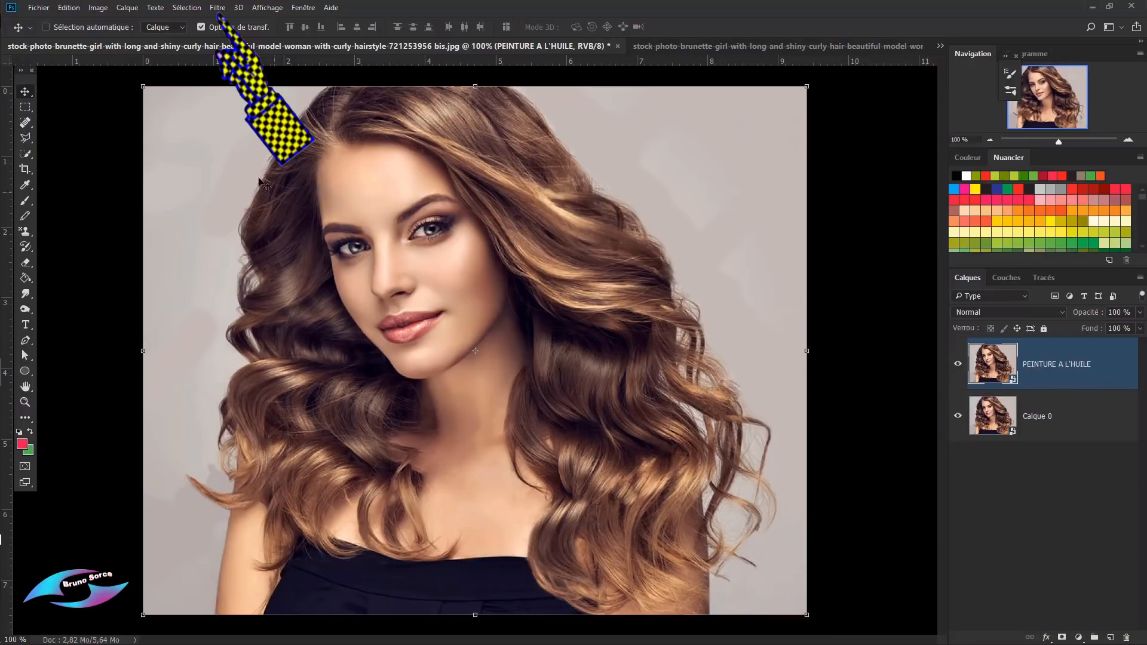
click(217, 8)
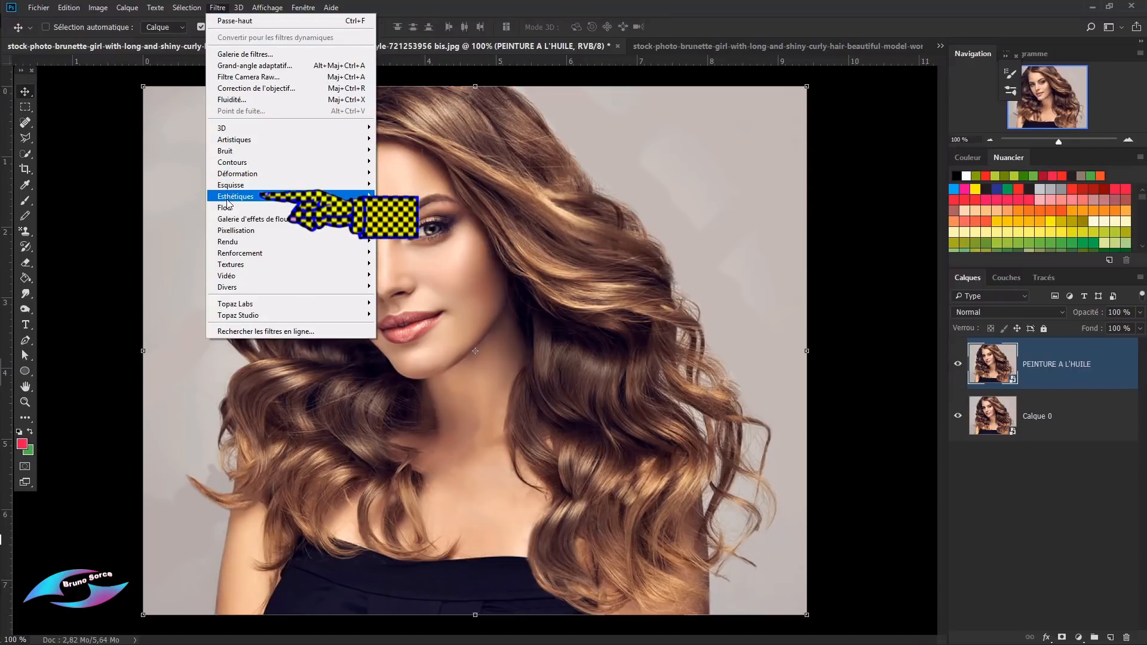
mouse_move(227, 203)
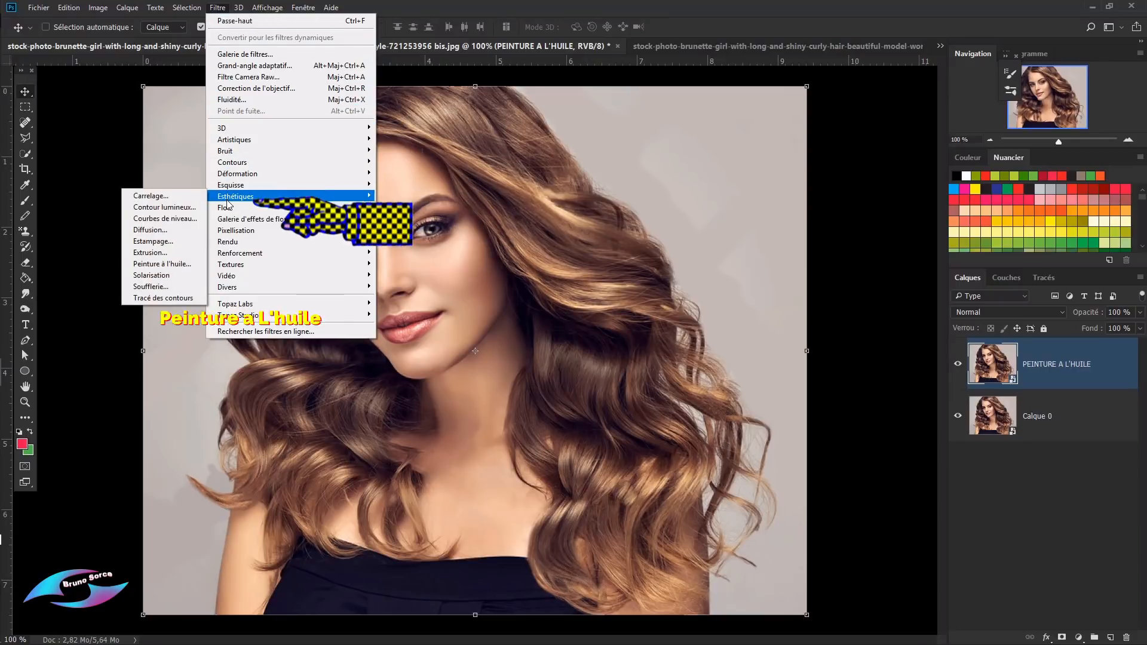
click(145, 265)
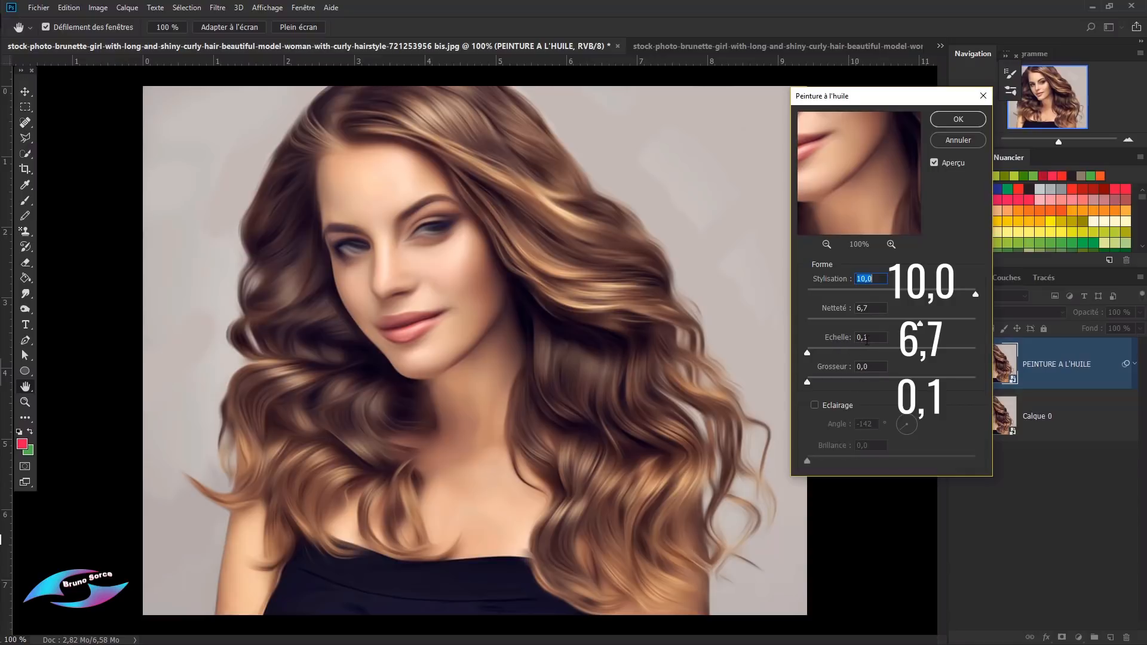
click(956, 121)
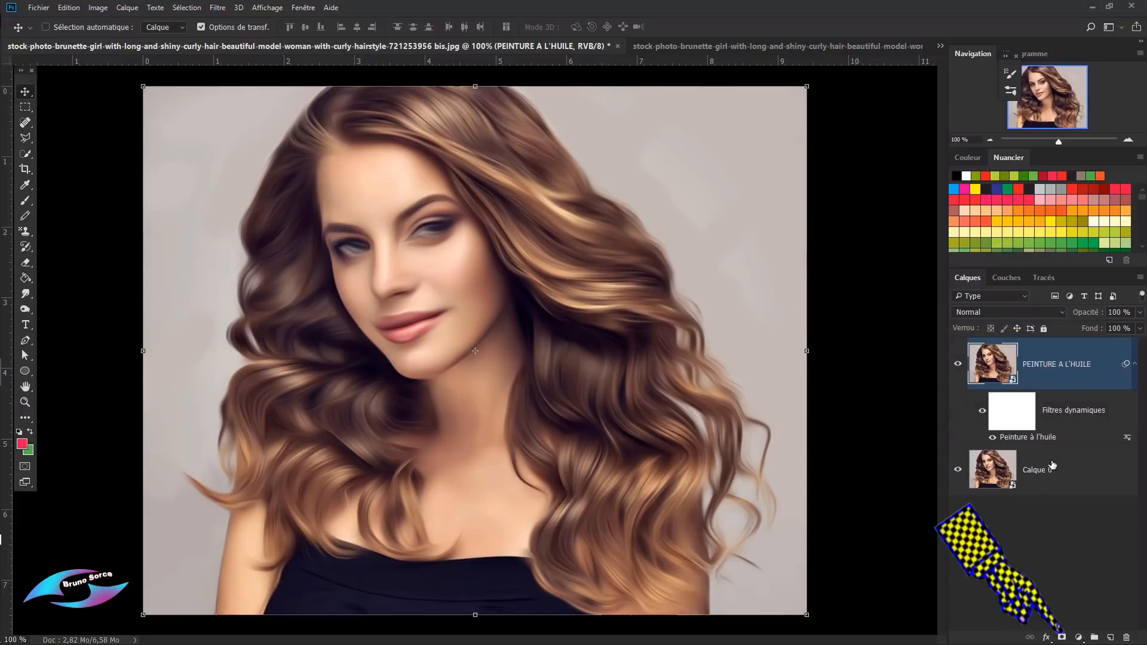
Step: Add a layer mask to PEINTURE A L'HUILE and paint it black over the eyes and mouth with a 30 % opacity brush
click(1061, 639)
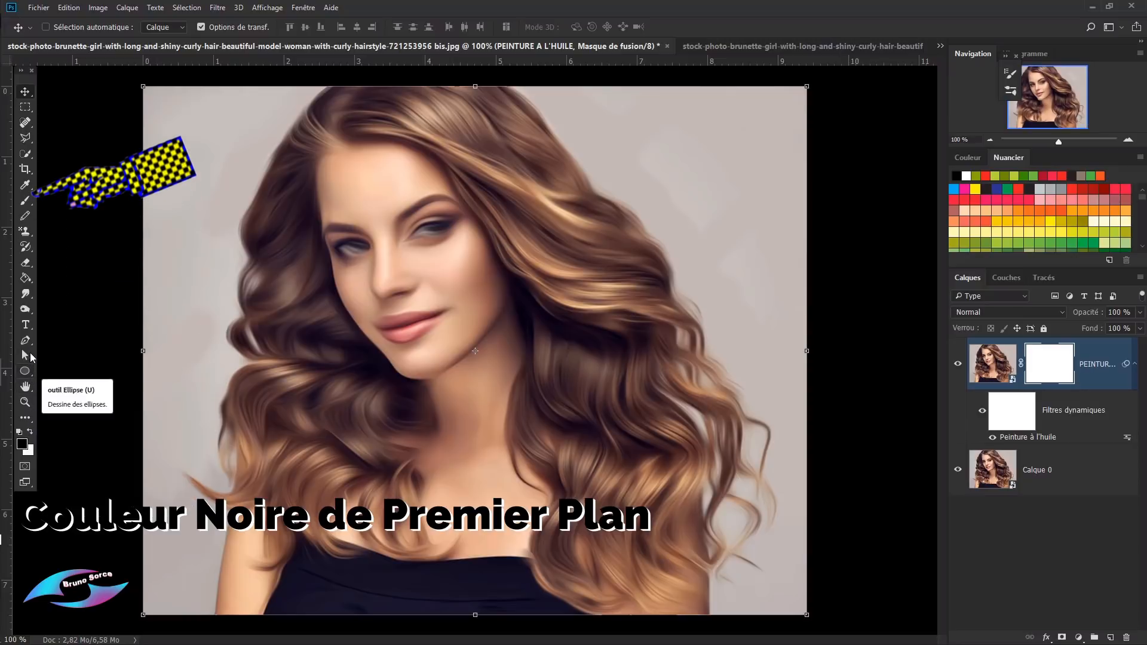
click(25, 202)
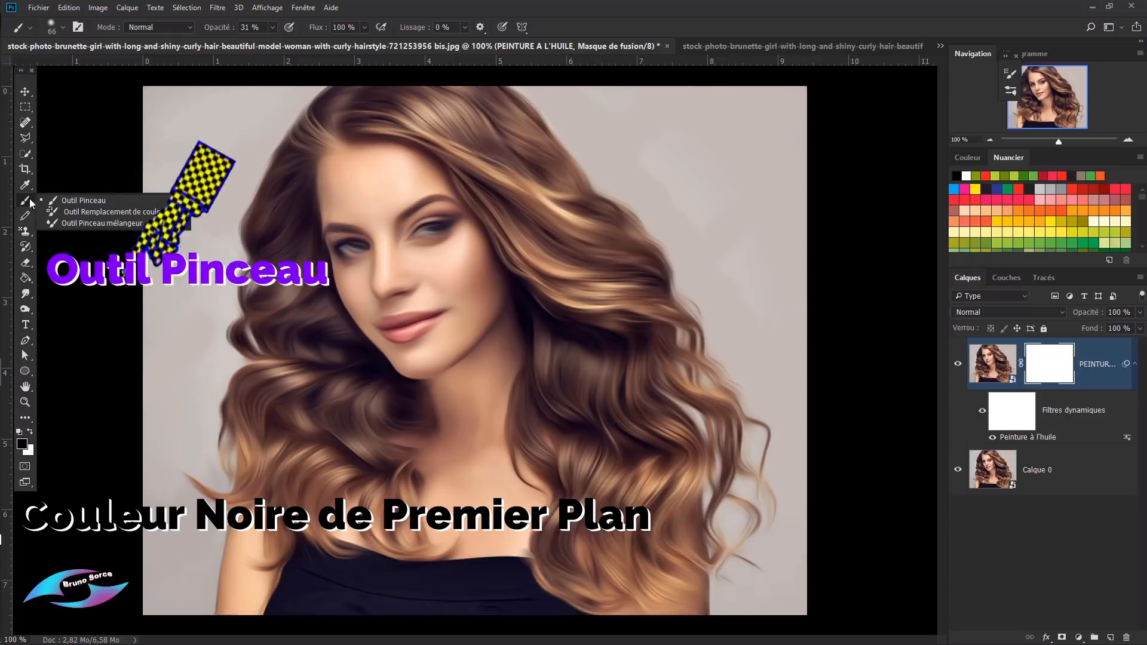
click(81, 205)
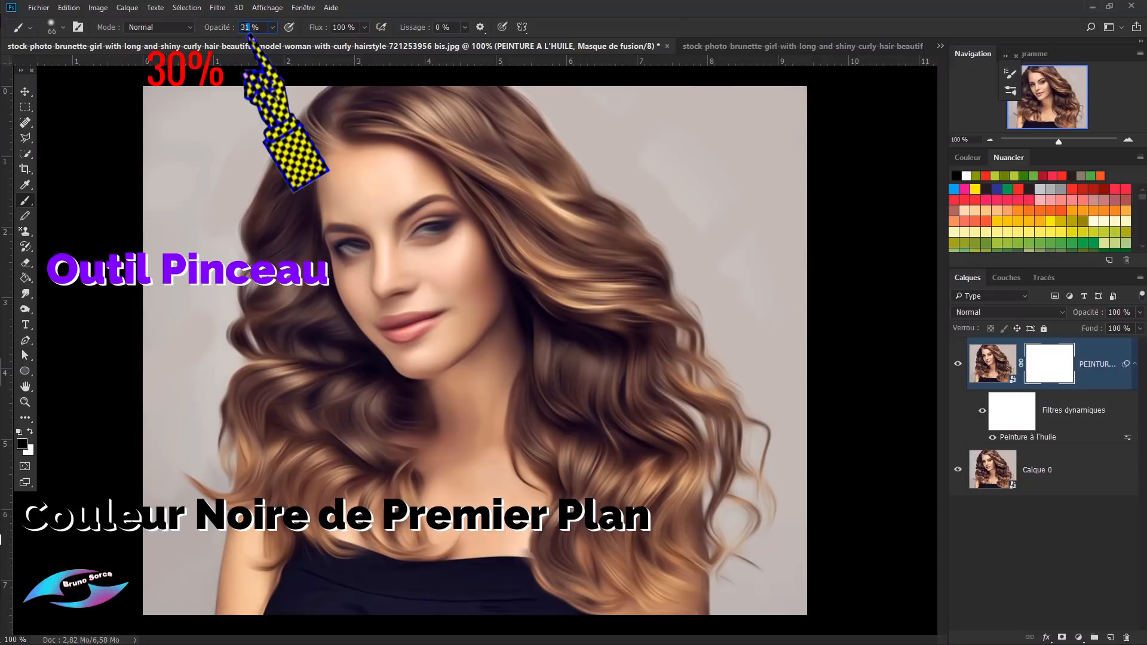
text(30)
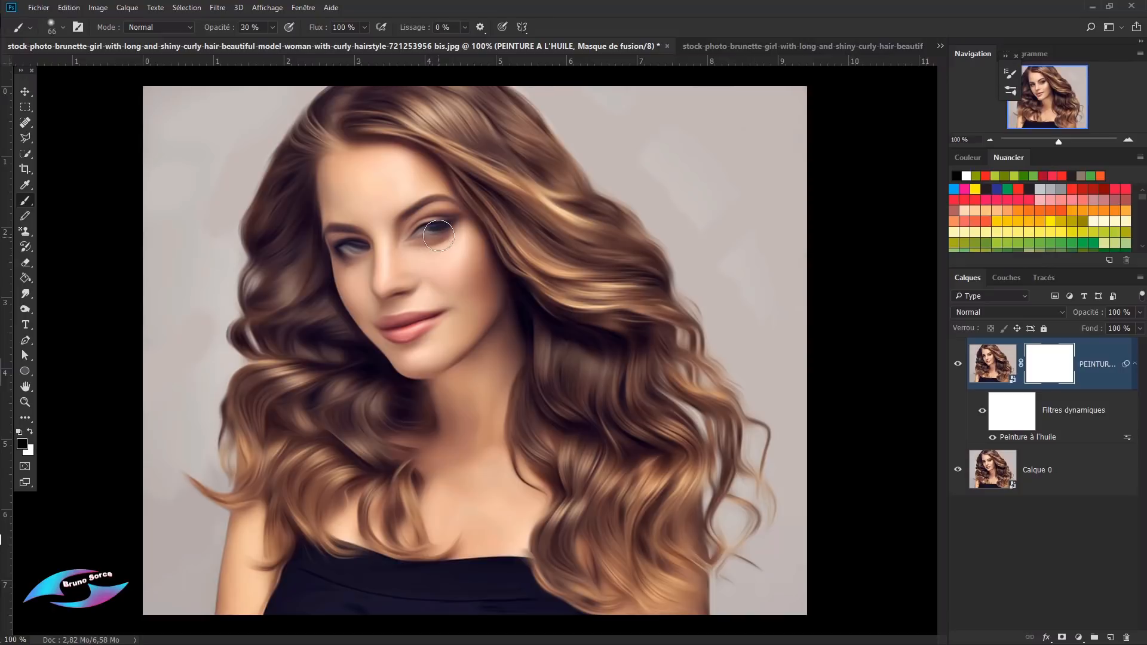
mouse_move(446, 225)
mouse_down()
mouse_move(349, 248)
mouse_move(359, 250)
mouse_up()
mouse_move(411, 304)
mouse_down()
mouse_move(380, 295)
mouse_move(399, 352)
mouse_move(388, 328)
mouse_move(437, 317)
mouse_up()
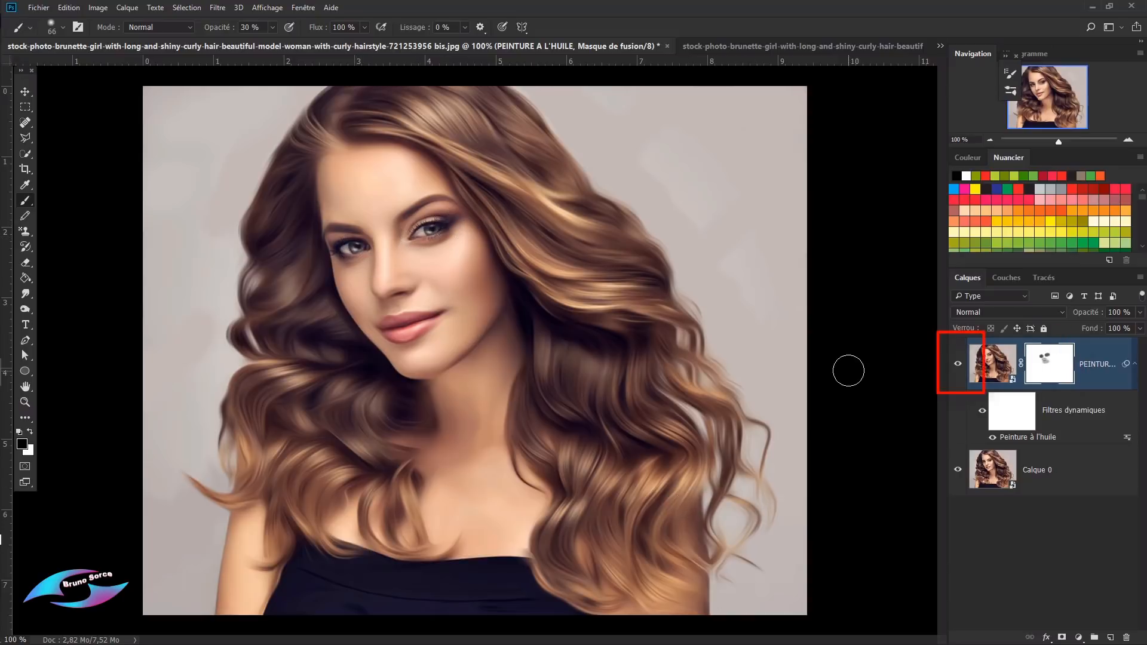
click(957, 368)
click(957, 365)
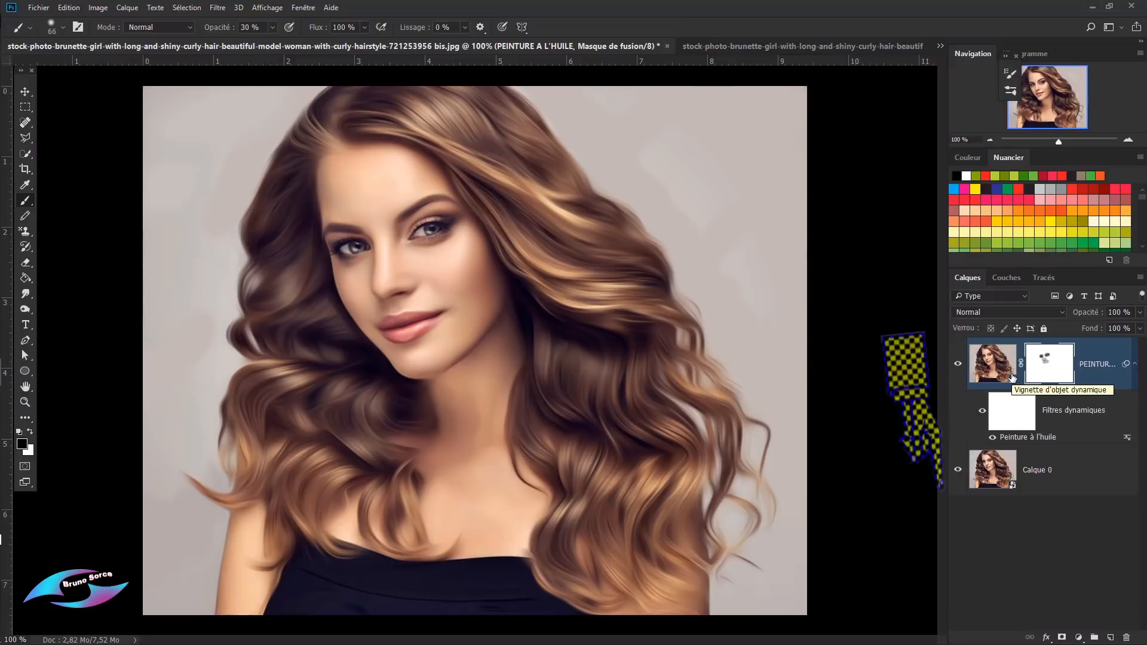
Step: Fill a new layer with the merged image using Appliquer une image at 100 % opacity, and convert it to a smart object
click(1110, 638)
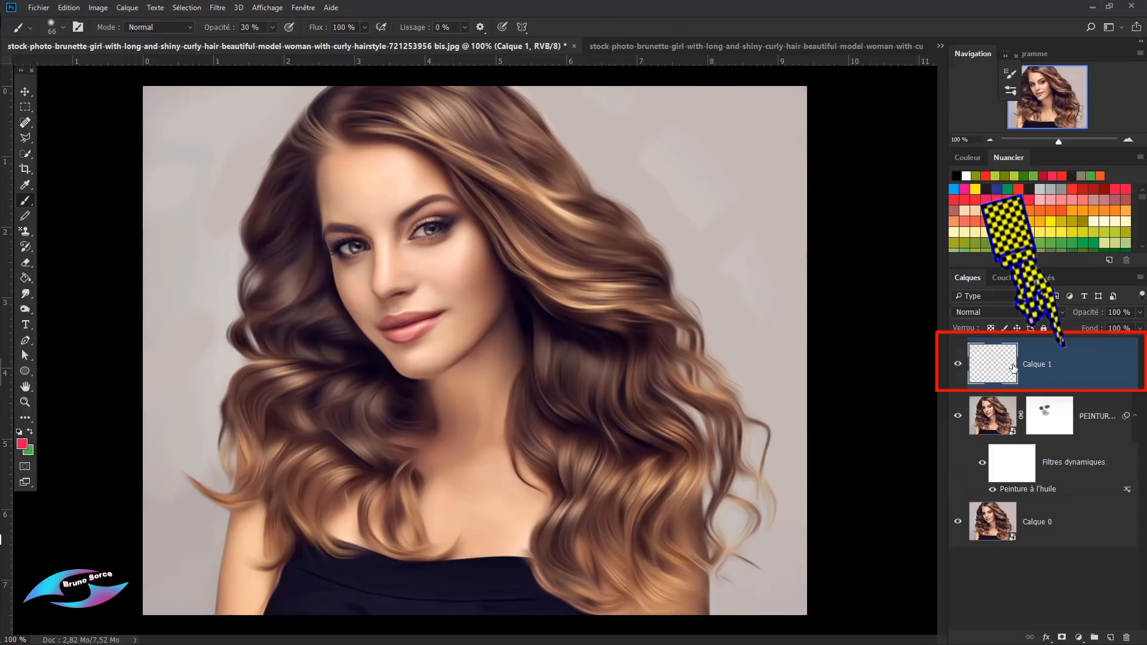
click(98, 8)
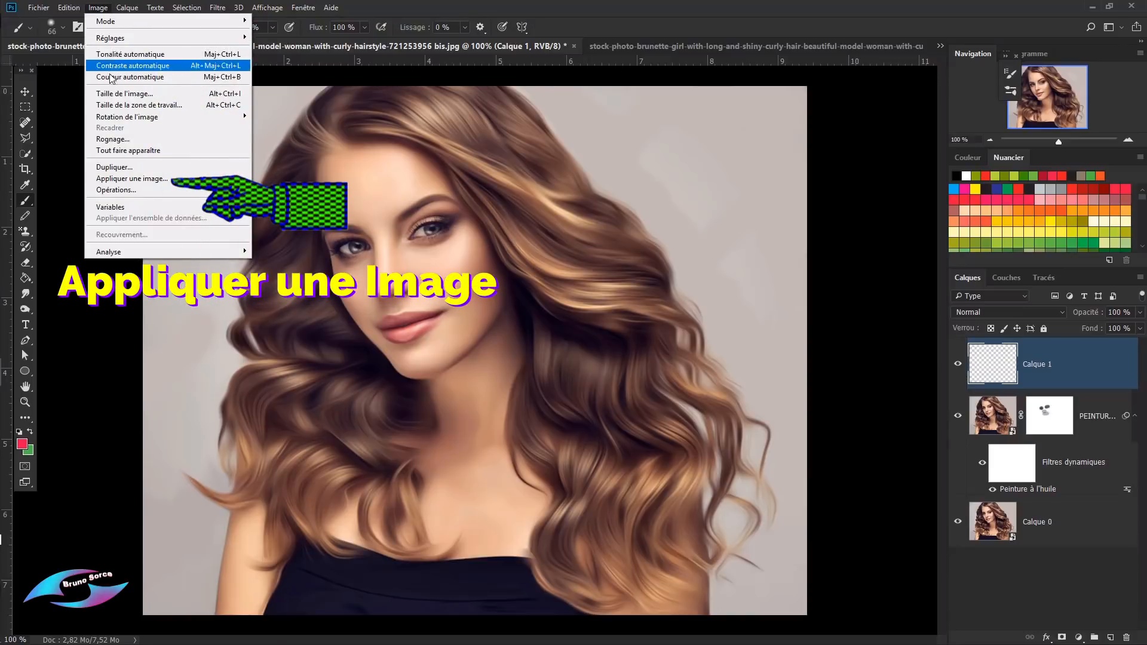
click(119, 180)
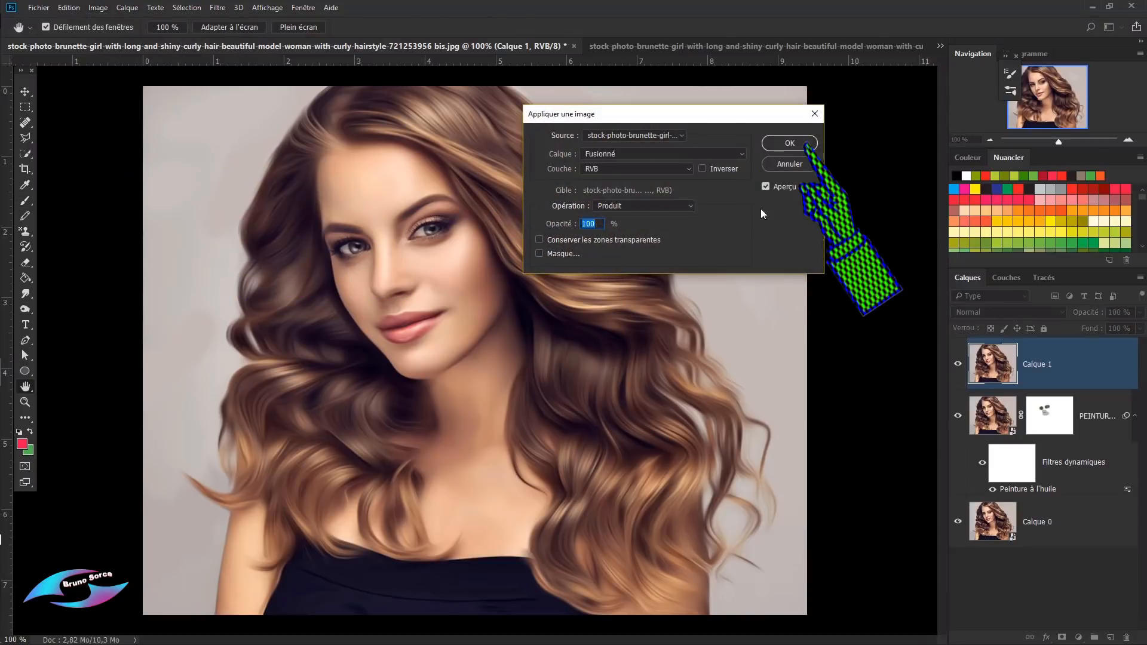
click(790, 144)
key(b)
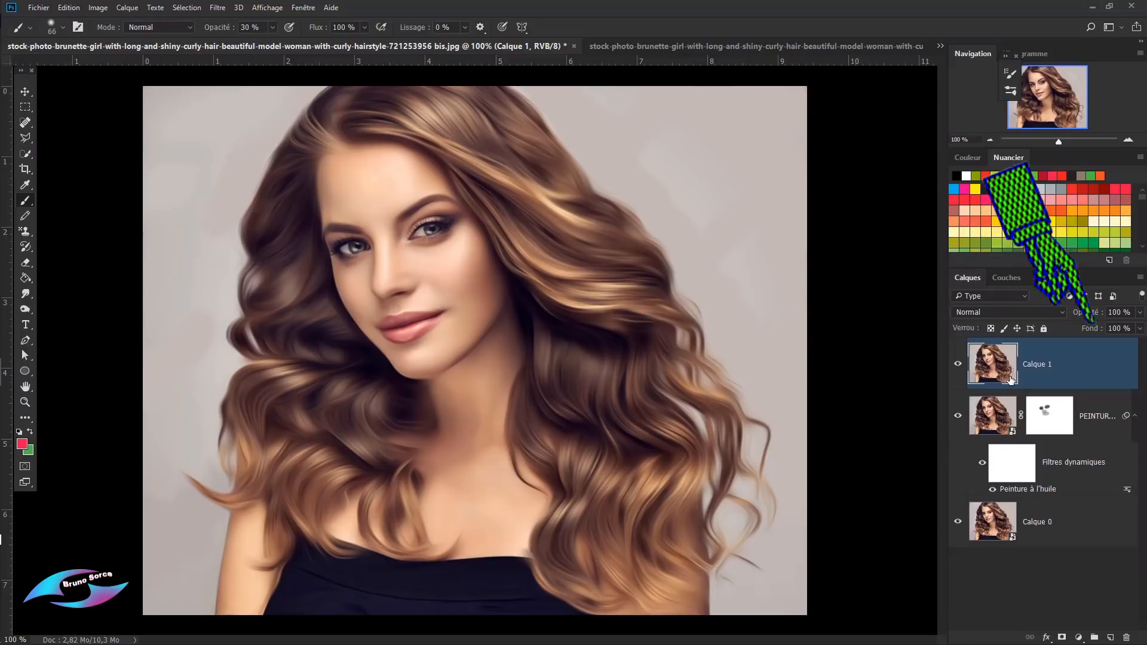
click(1140, 278)
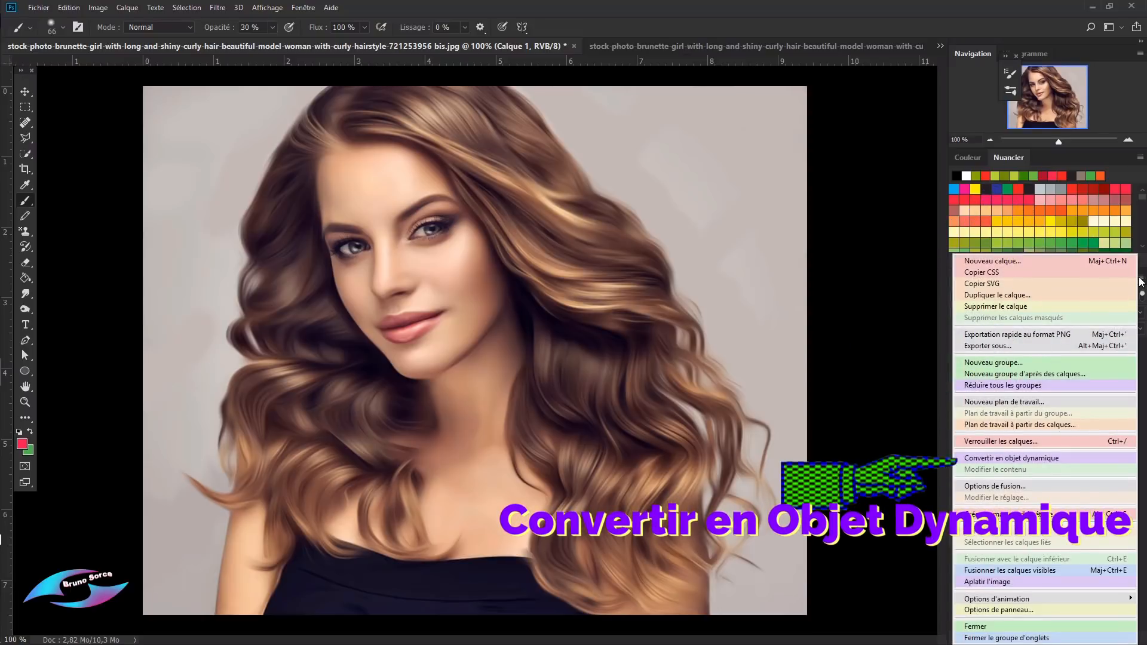
click(999, 457)
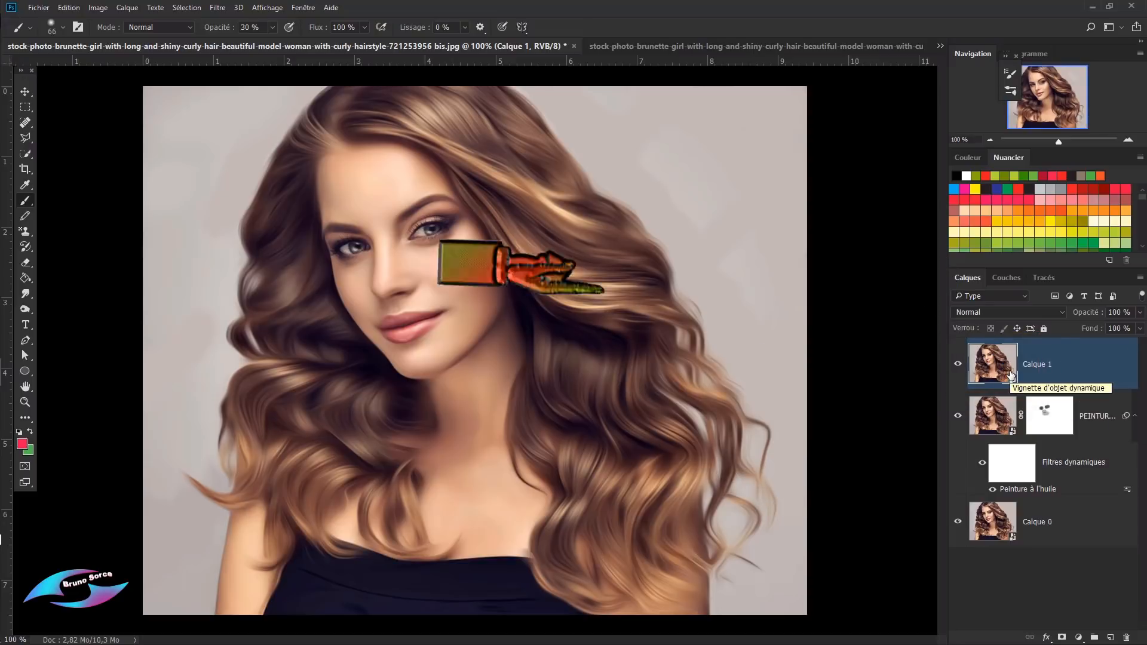
Step: Start the Fluidité filter on Calque 1 and set both eyes to size -100, height 100 and tilt -20
click(216, 9)
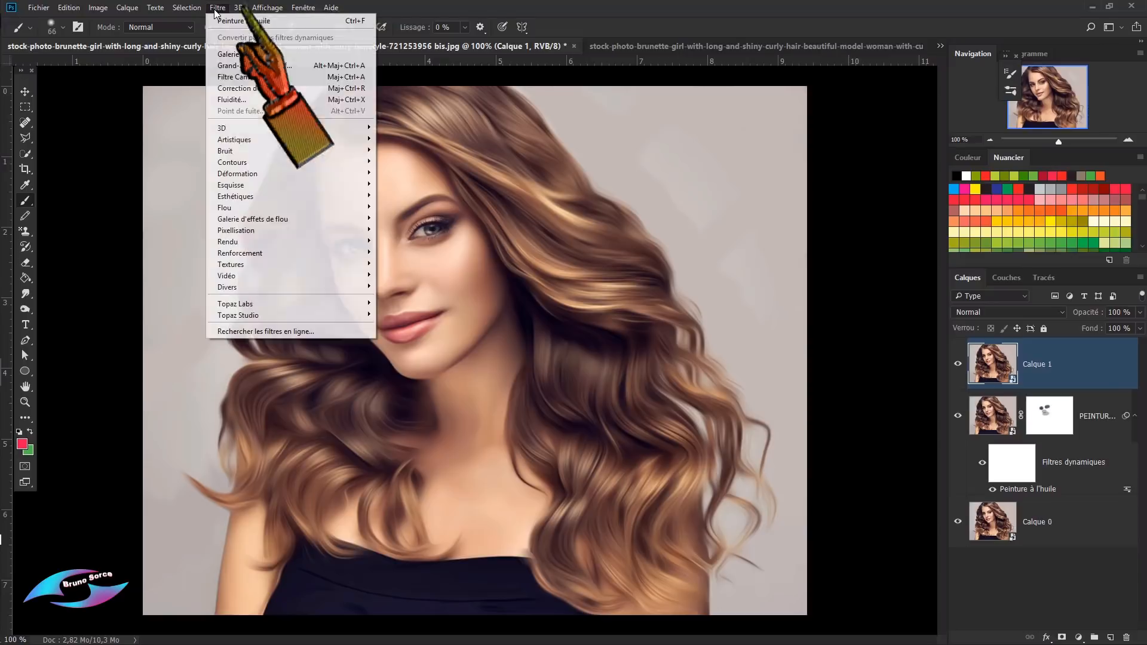
click(229, 103)
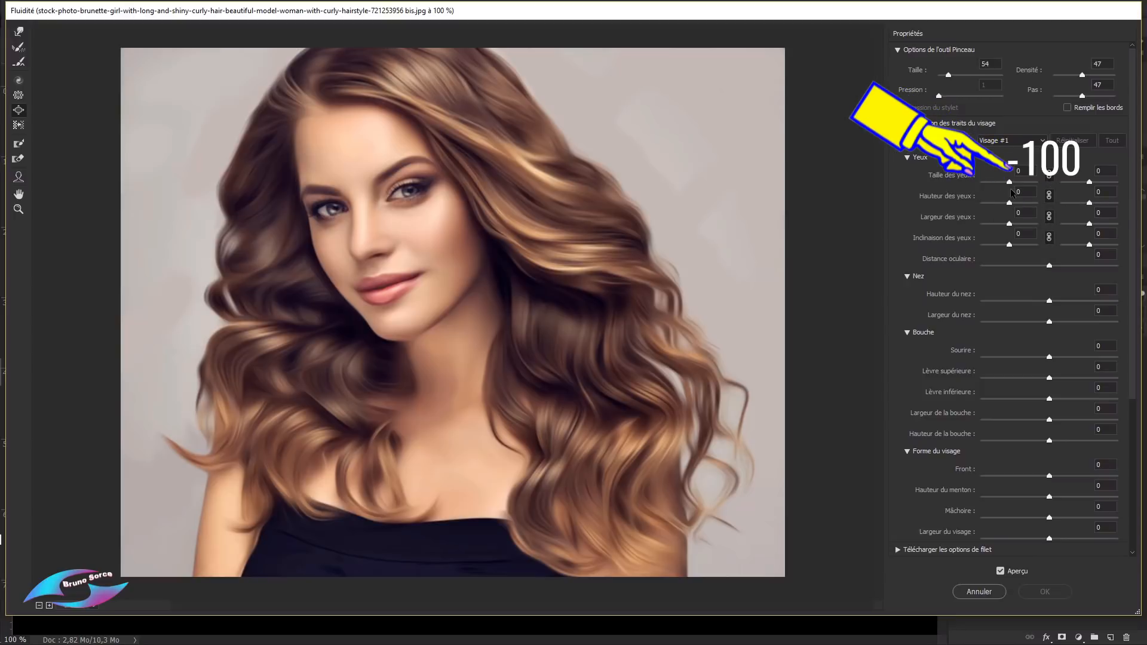
drag(1009, 182, 976, 192)
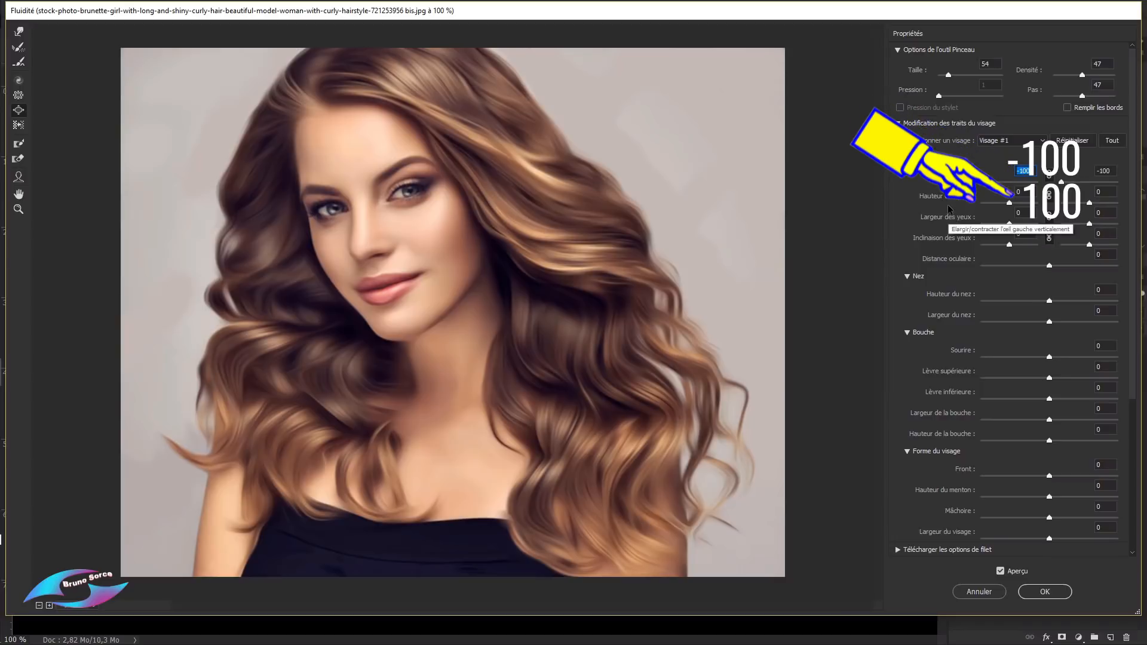
click(1010, 204)
drag(1009, 204, 1038, 206)
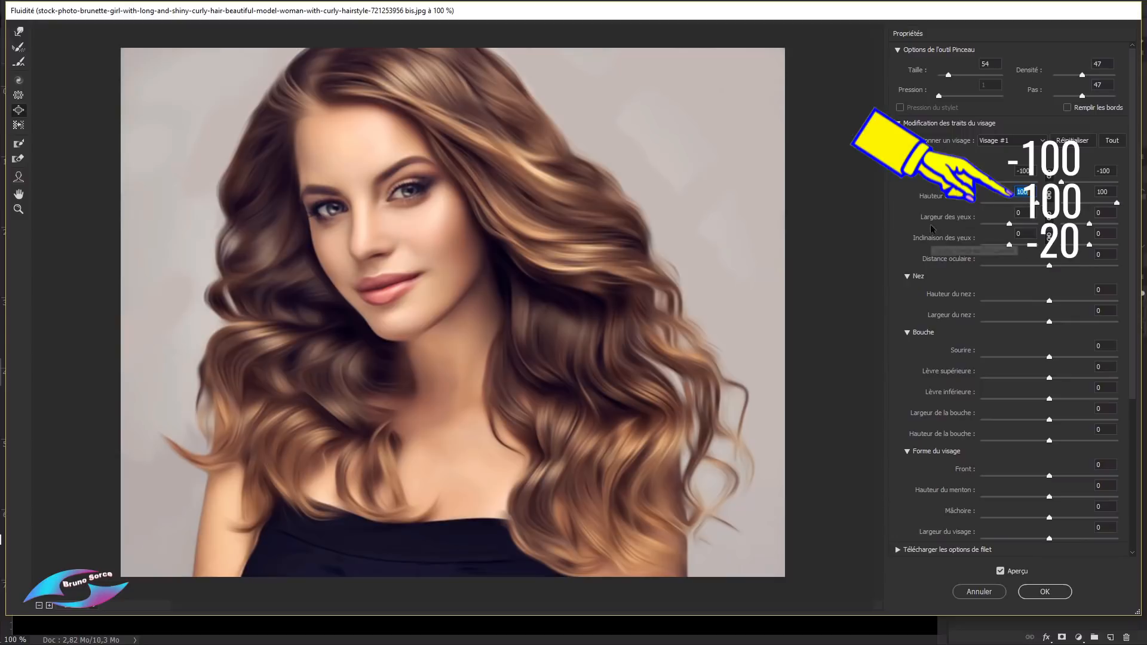
click(1027, 232)
text(-20)
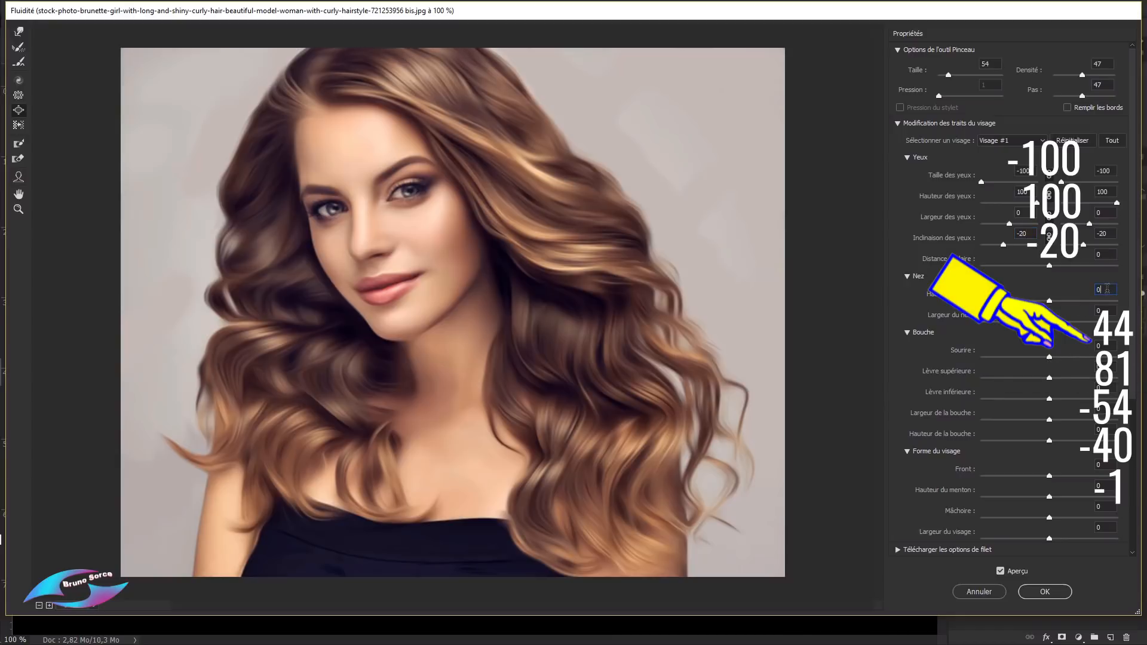
Step: Set the mouth's smile to 44, upper lip 81, lower lip -54, width -40 and height -1, and apply the Fluidité filter
click(1114, 344)
text(44)
key(Tab)
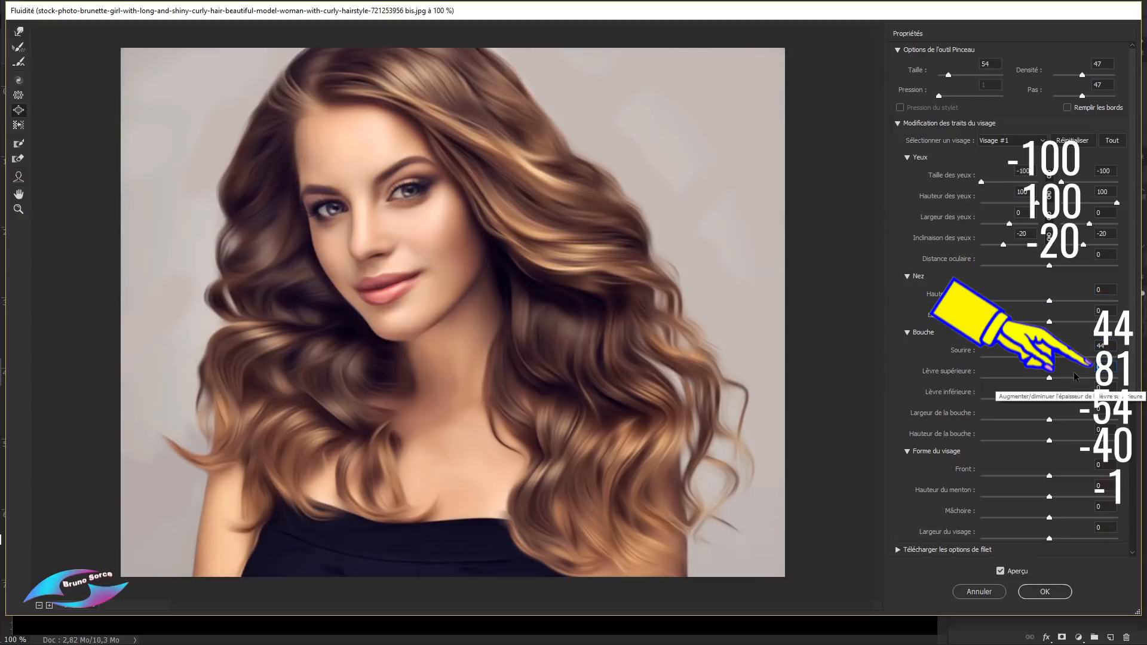
text(8)
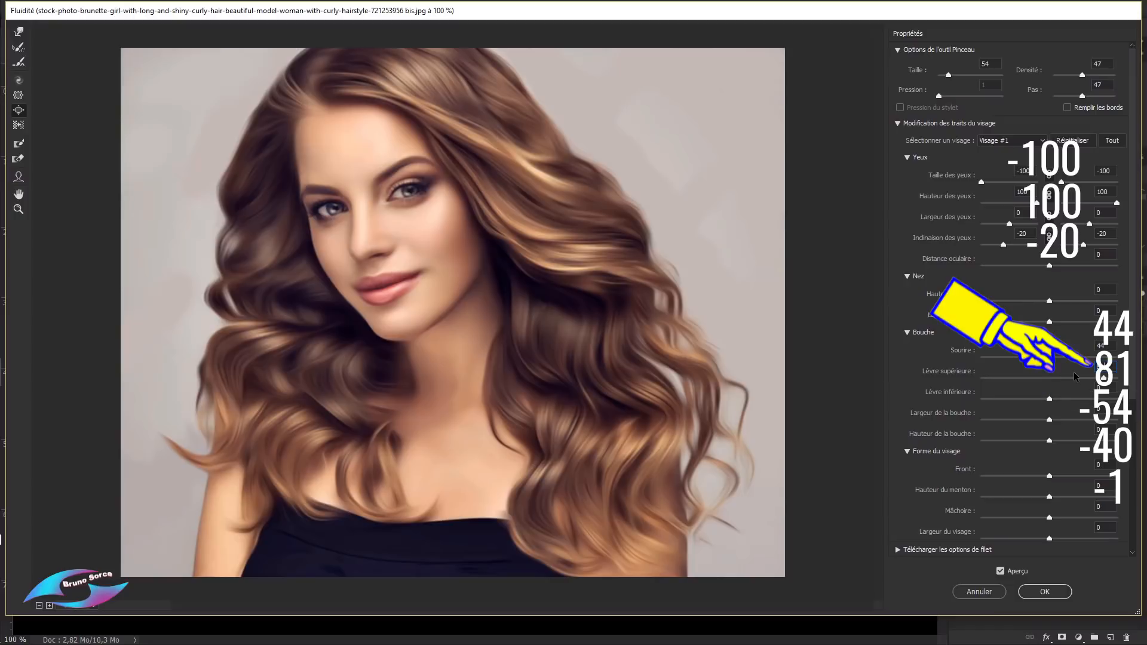
key(Tab)
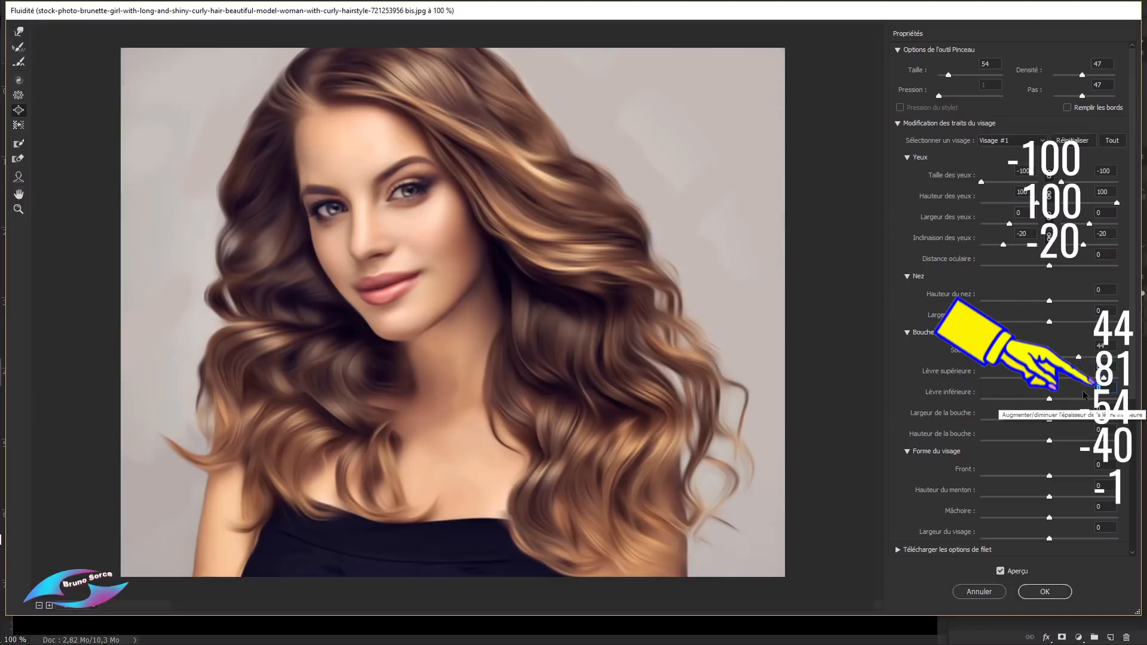
text(-54)
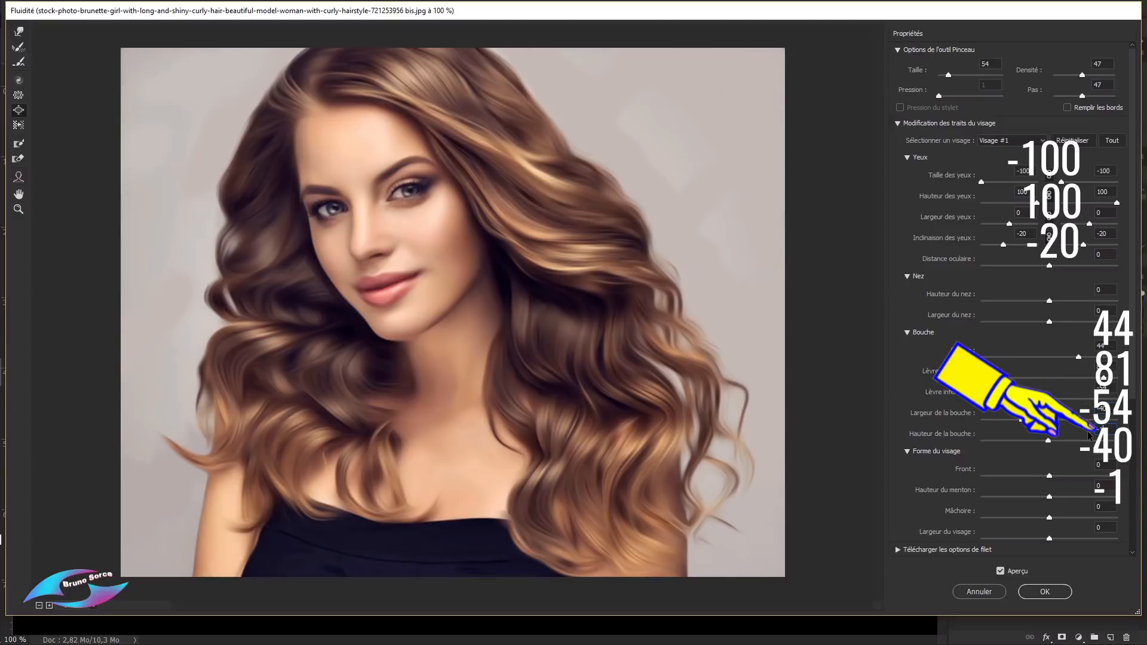
click(1045, 592)
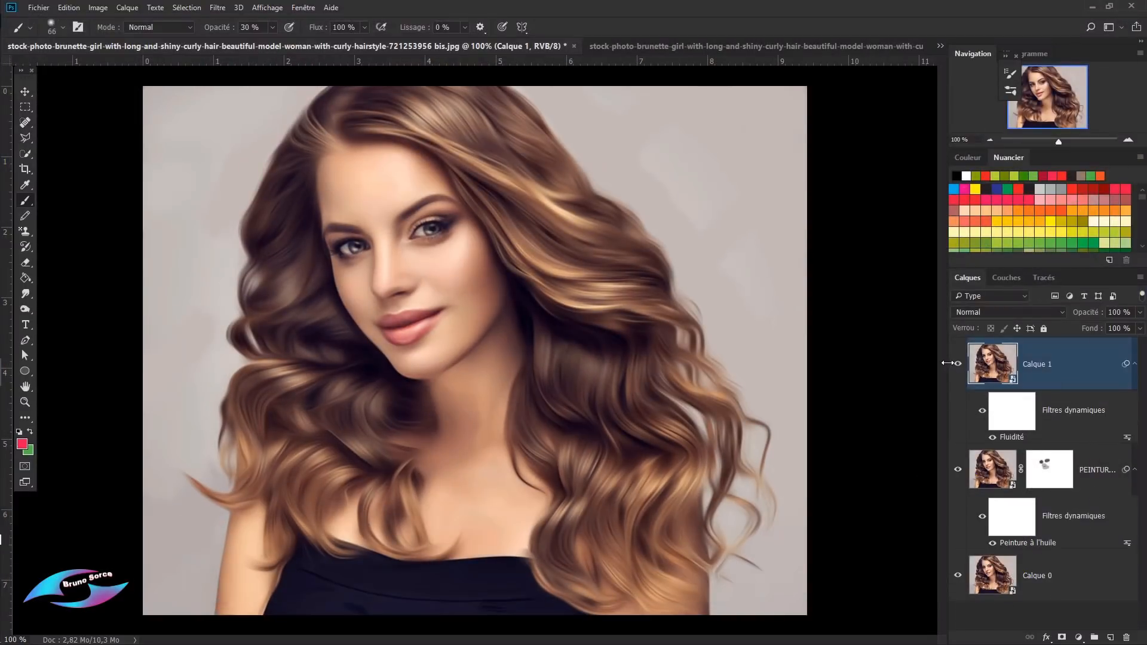
Step: Compare the image with and without Calque 1, and stamp all visible layers into a new layer converted to a smart object
click(957, 368)
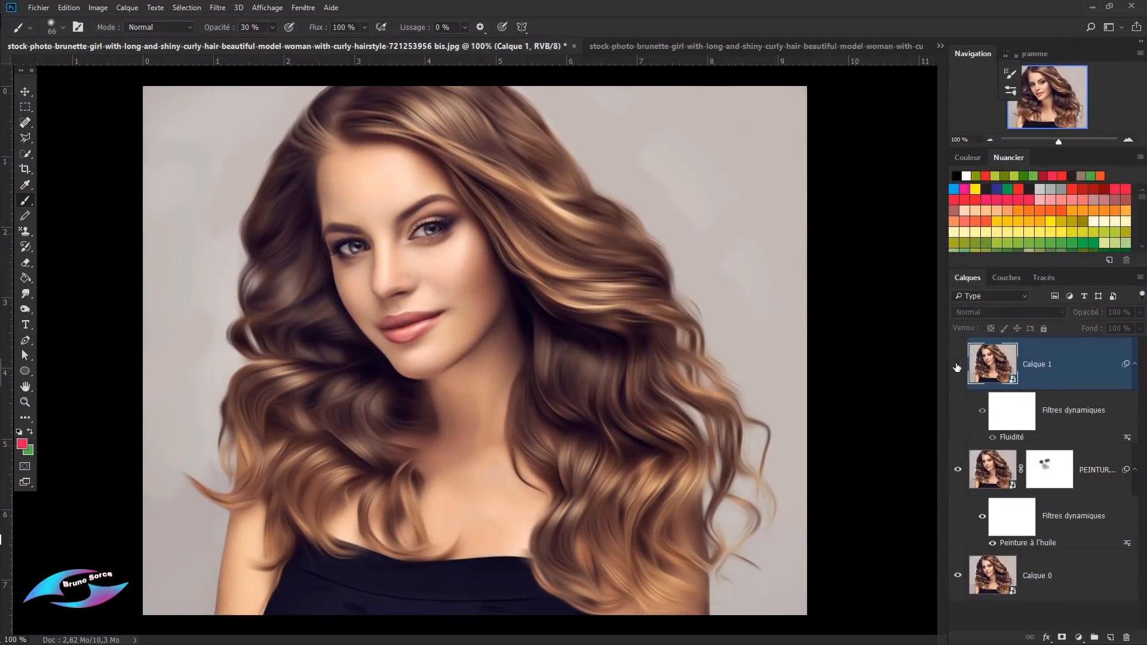
click(957, 366)
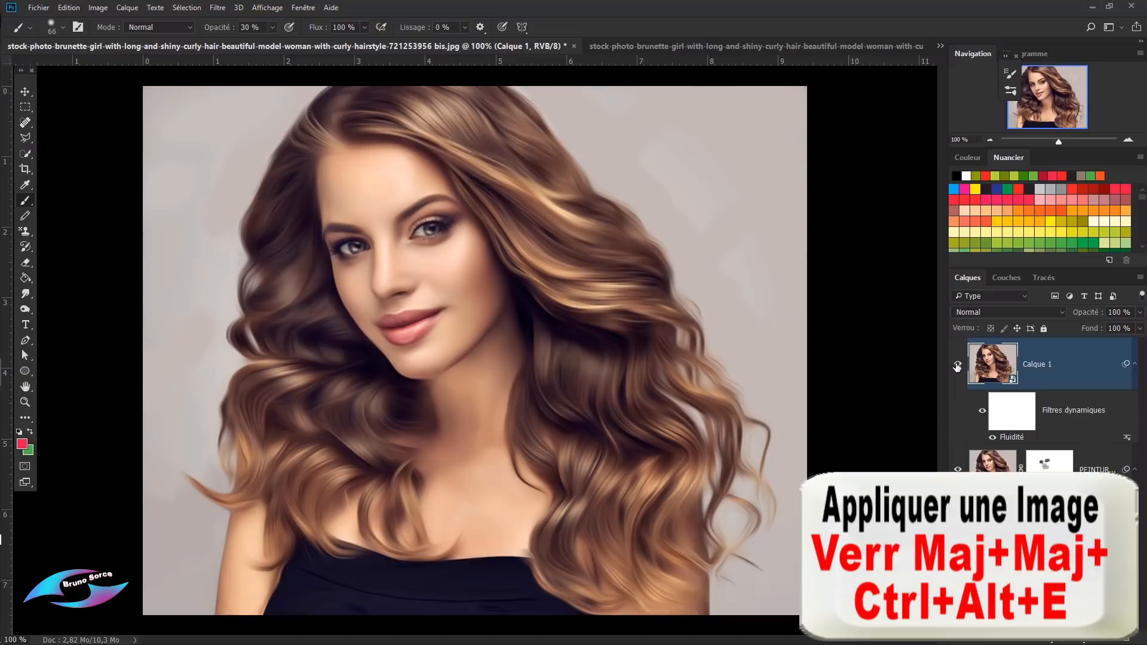
key(ctrl+shift+alt+e)
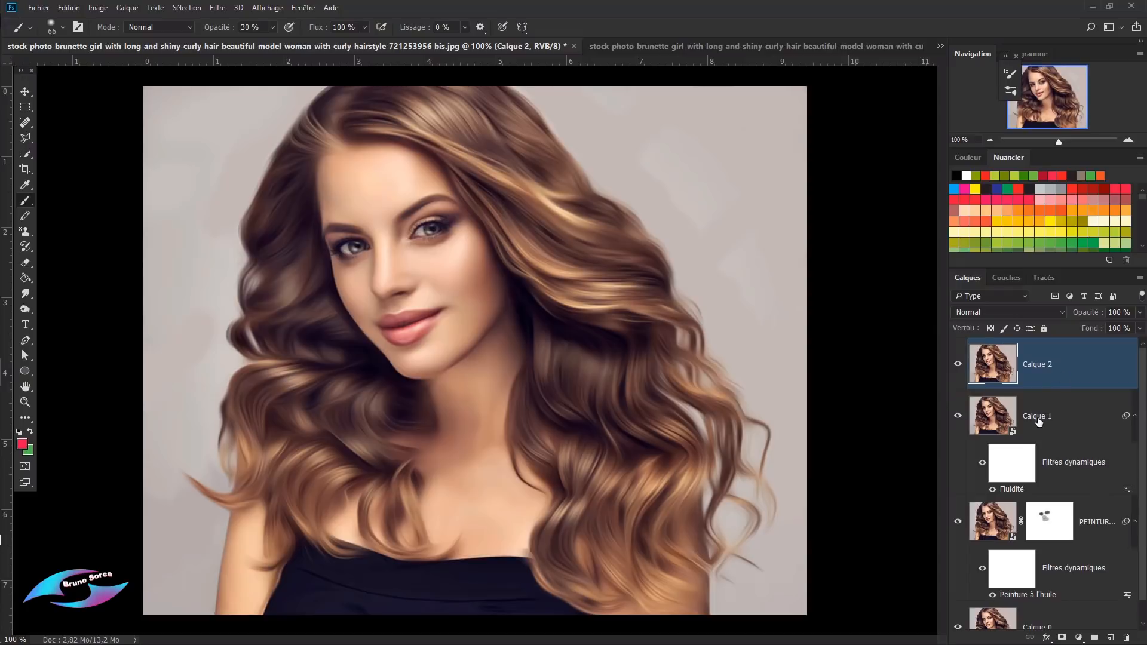
click(1139, 279)
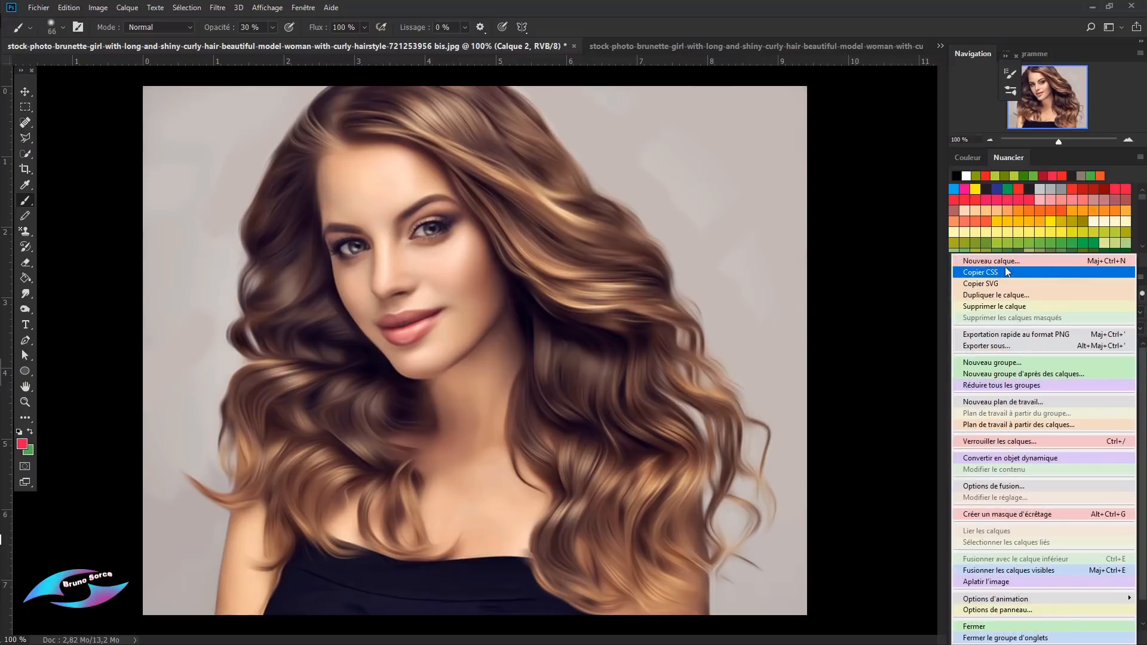
click(966, 460)
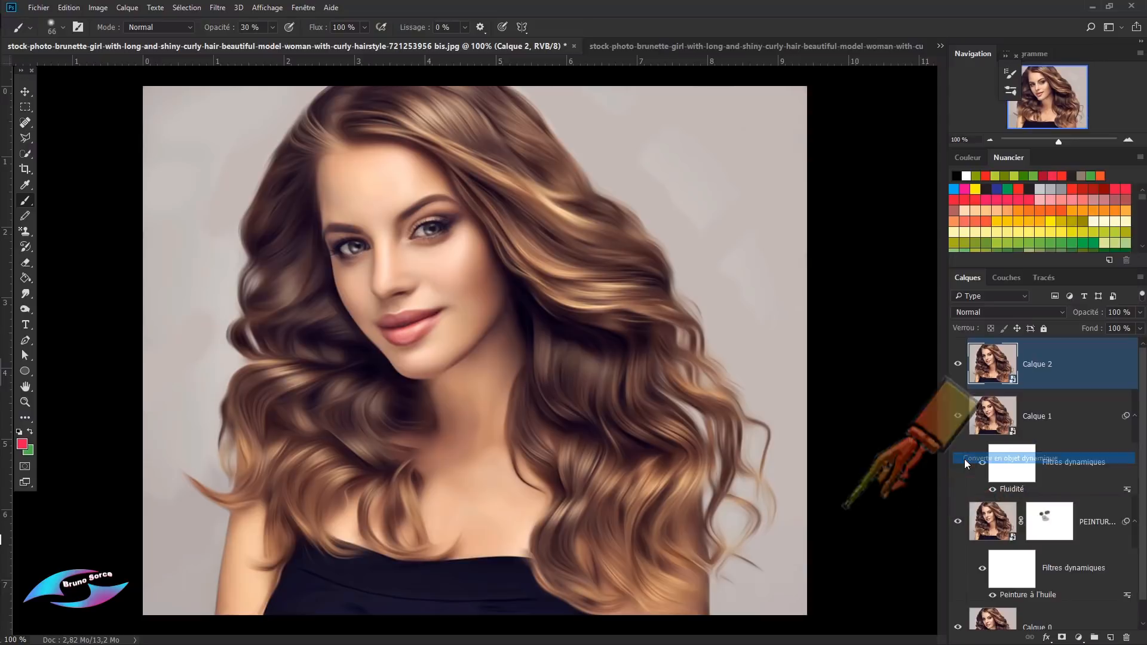
Step: Start the Camera Raw filter on Calque 2 and set Température to -65 and Teinte to +15
click(217, 11)
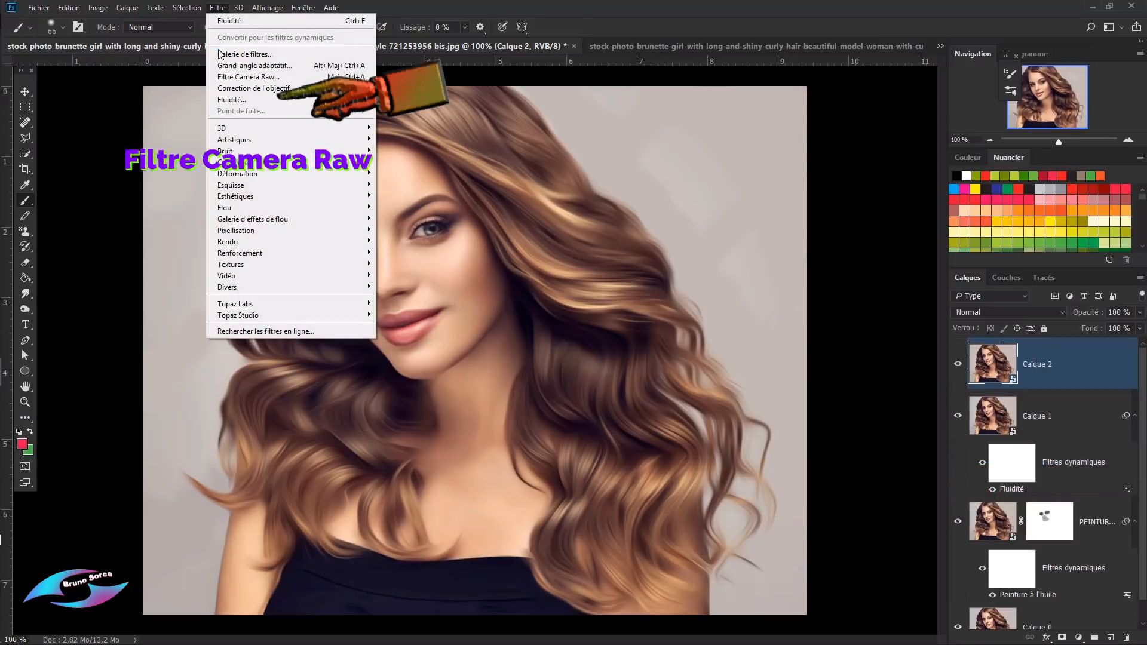
click(261, 78)
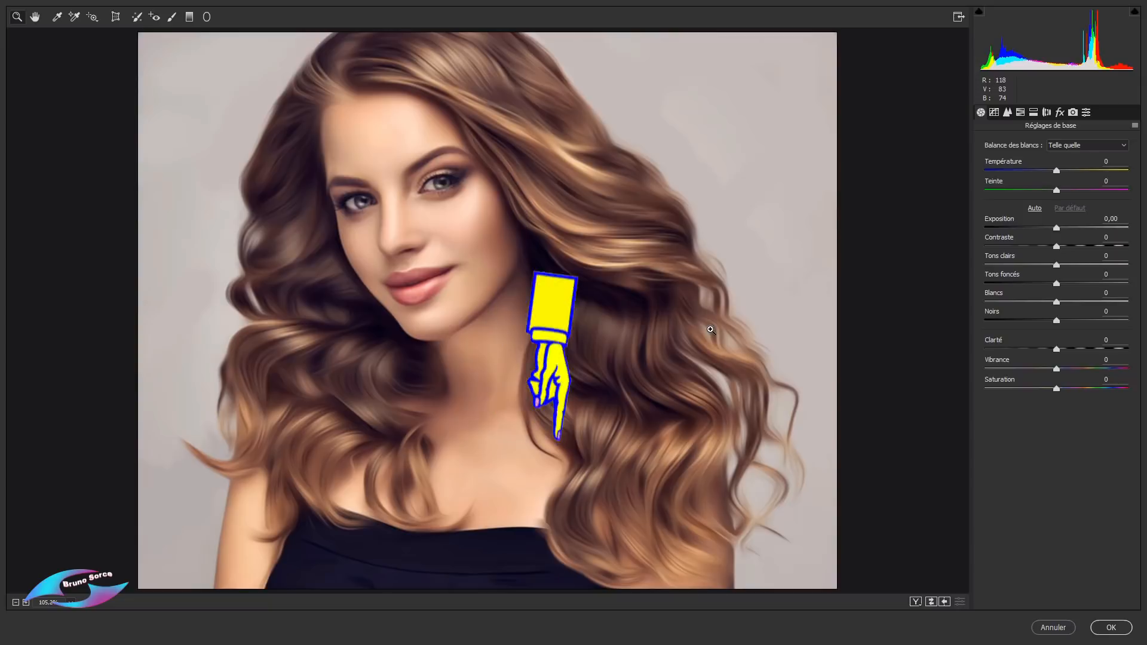
click(994, 113)
click(980, 113)
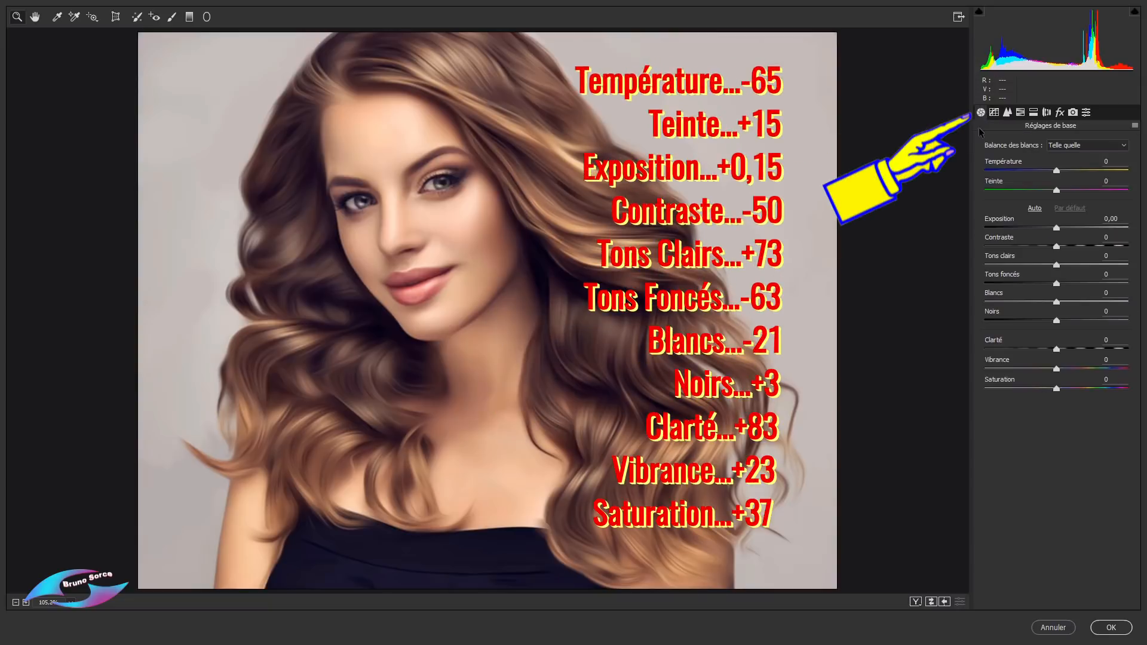
click(1107, 161)
text(-)
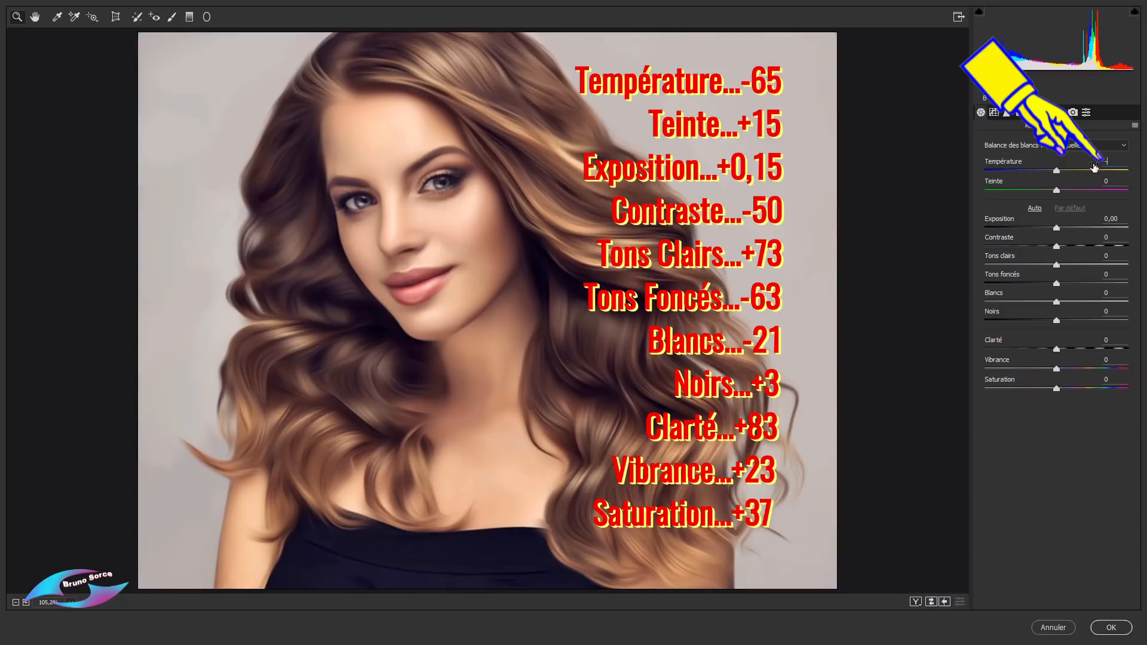
text(65)
key(Return)
click(1105, 181)
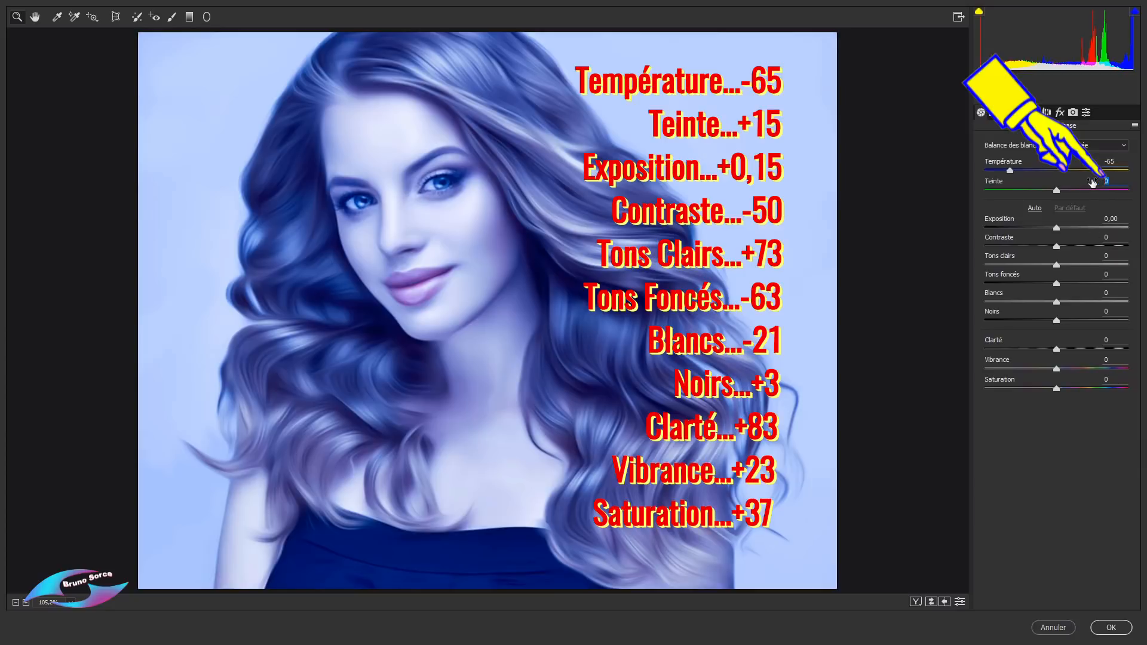
text(15)
key(Return)
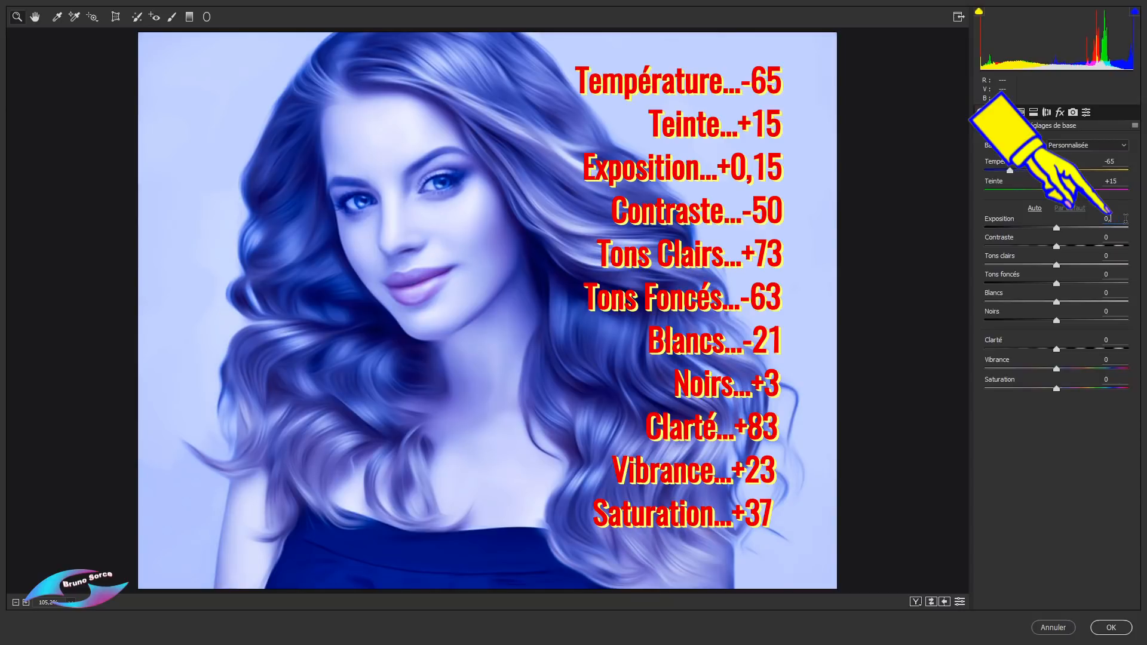
Step: Set Exposition to +0,15 and Contraste to -50 in the Camera Raw basic settings
click(1126, 219)
text(0,15)
key(Tab)
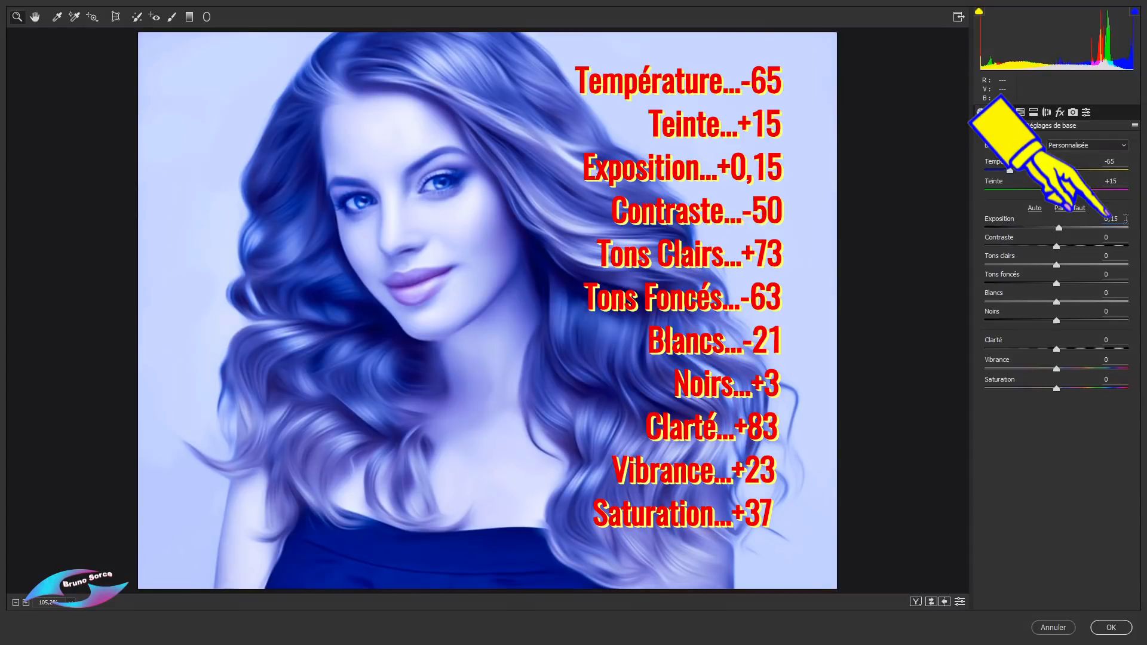
text(-50)
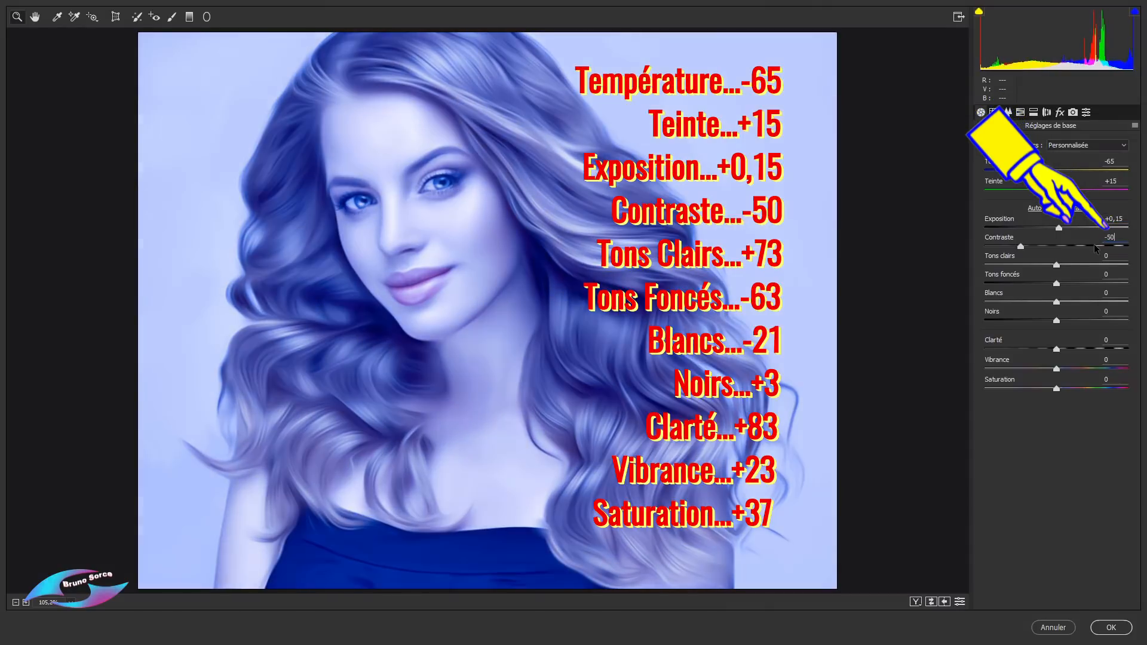
key(Tab)
Step: Set Tons clairs to +73, Tons foncés to -63, Blancs to -21 and Noirs to +3
text(+73)
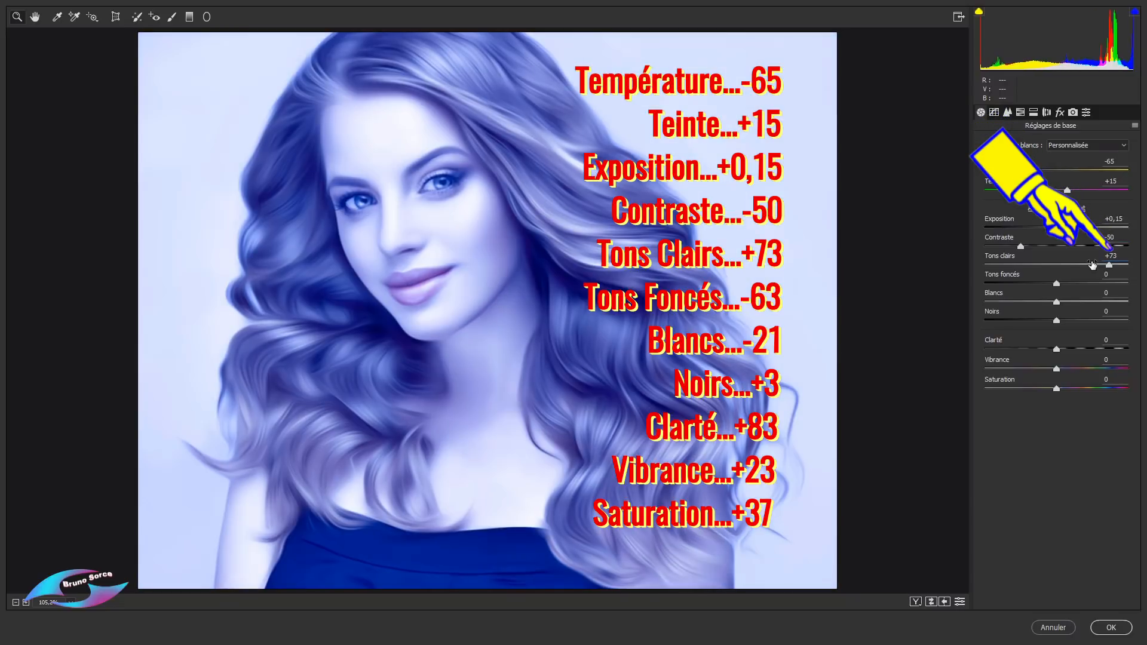
key(Tab)
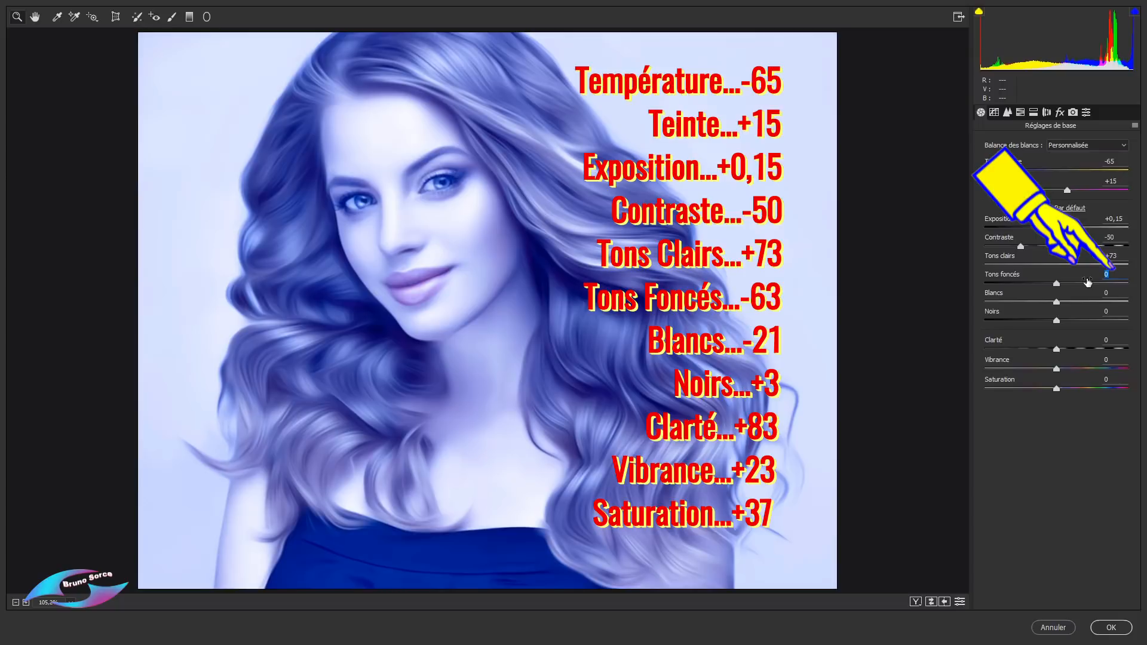
text(-63)
key(Tab)
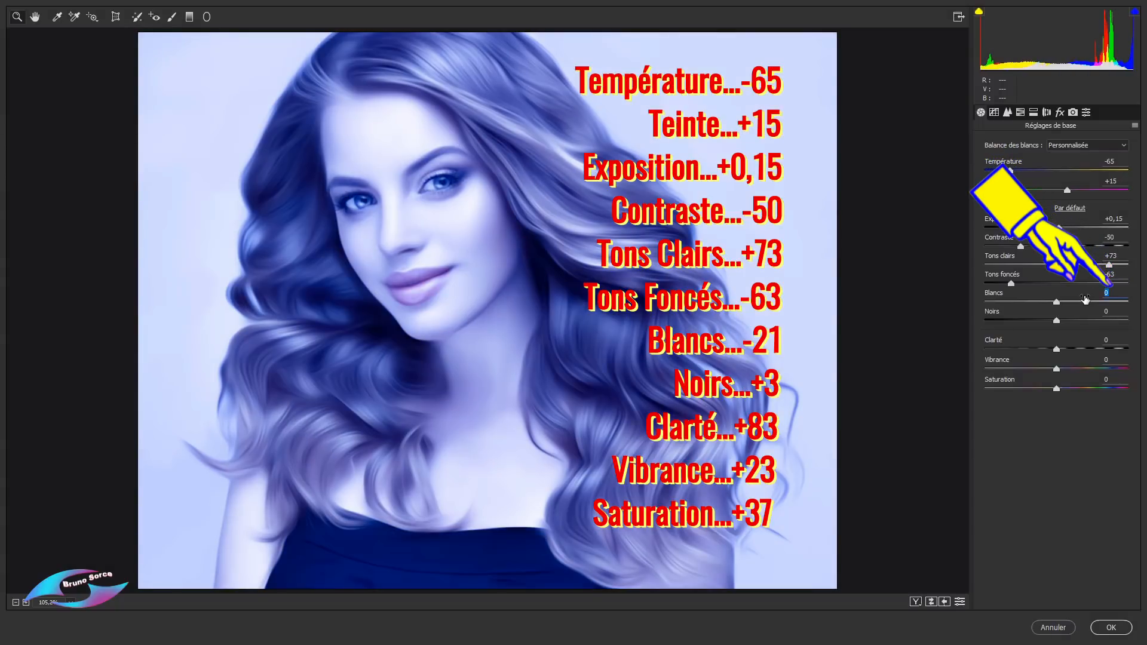
text(-21)
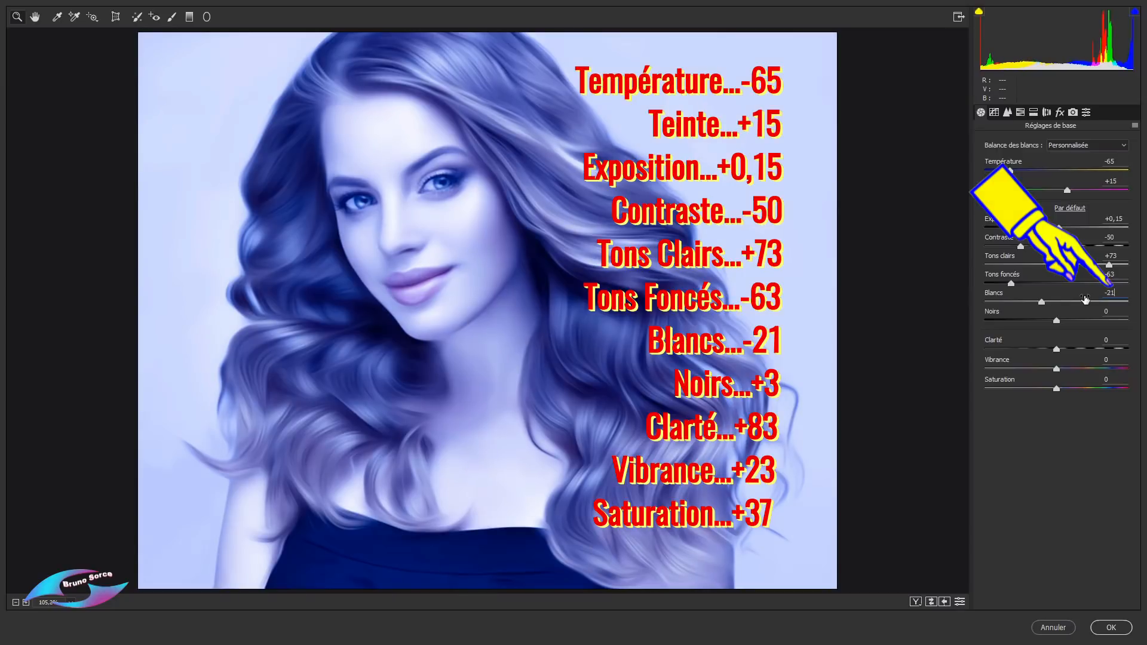
key(Tab)
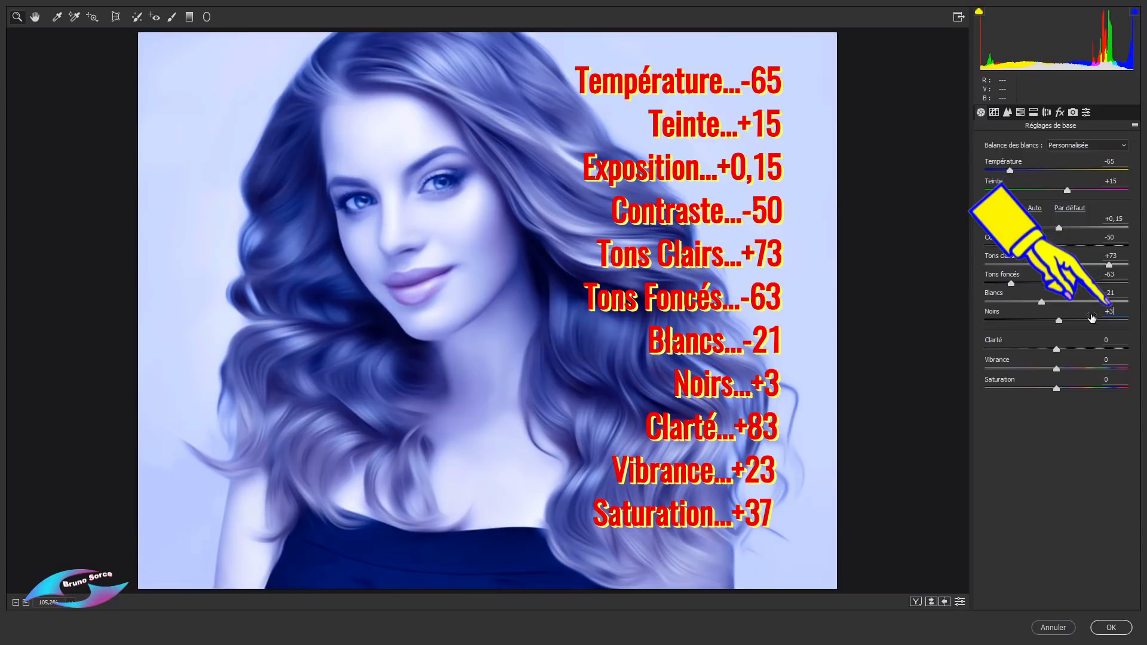
key(Tab)
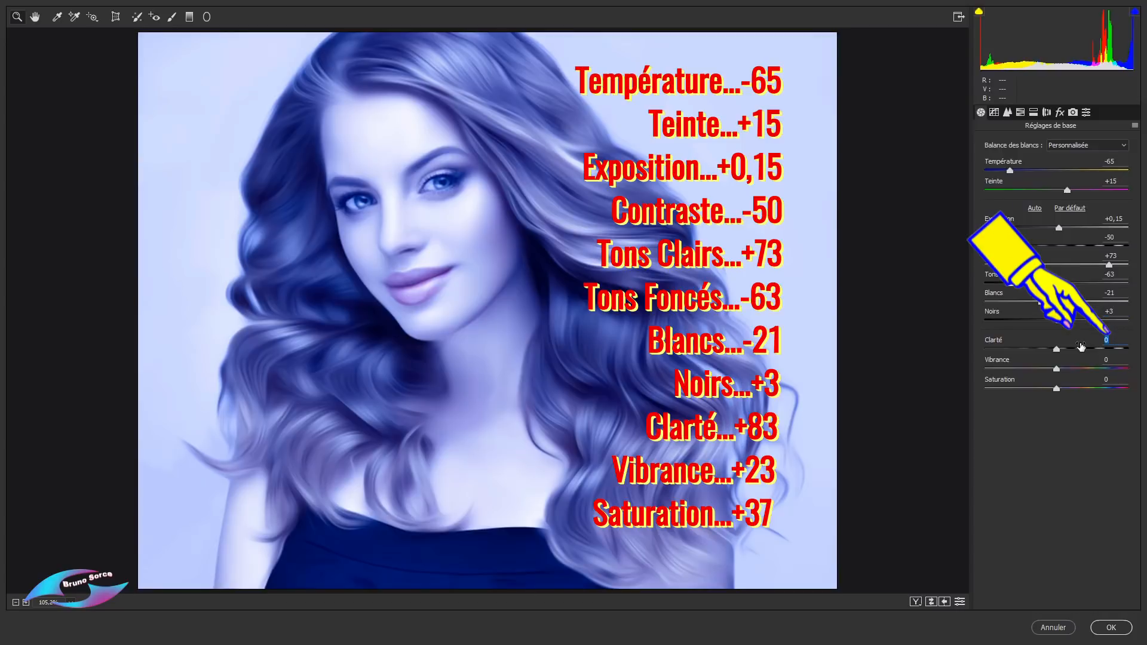
Step: Set Clarté to +83, Vibrance to +23 and Saturation to +37, and apply the Camera Raw filter
text(+83)
key(Tab)
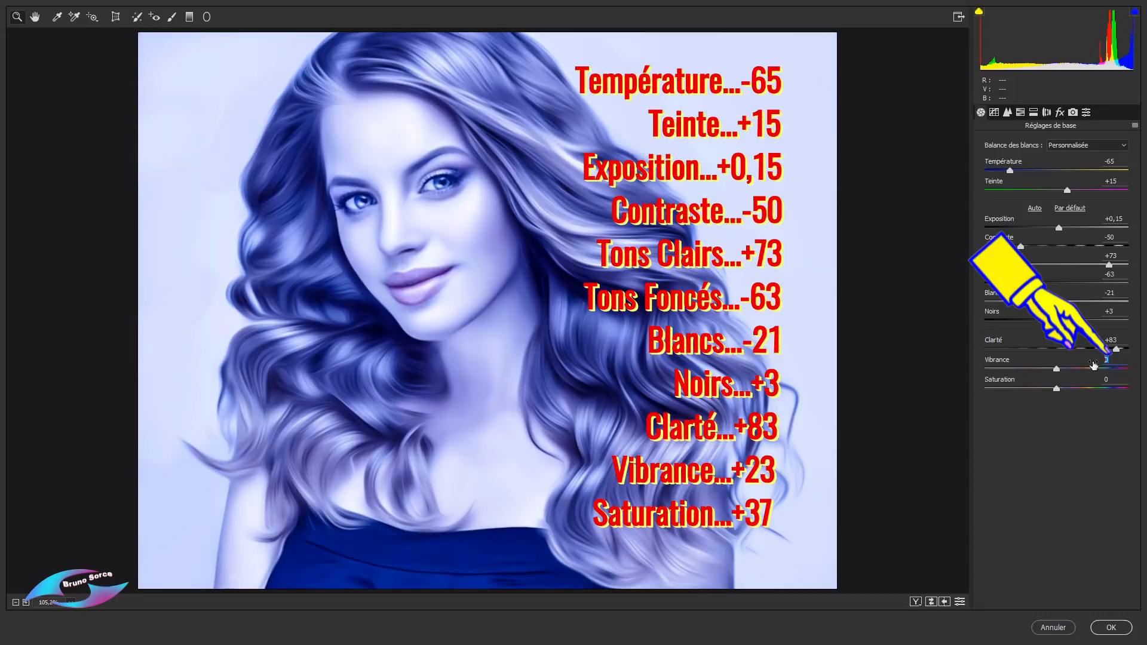
text(+23)
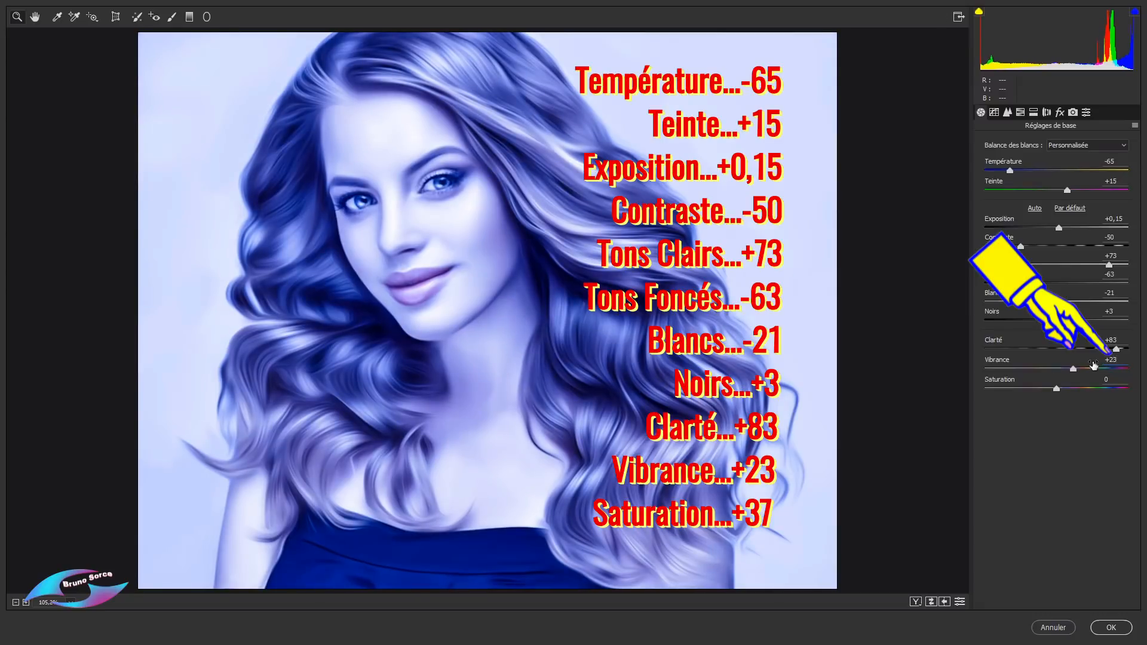
key(Tab)
text(+37)
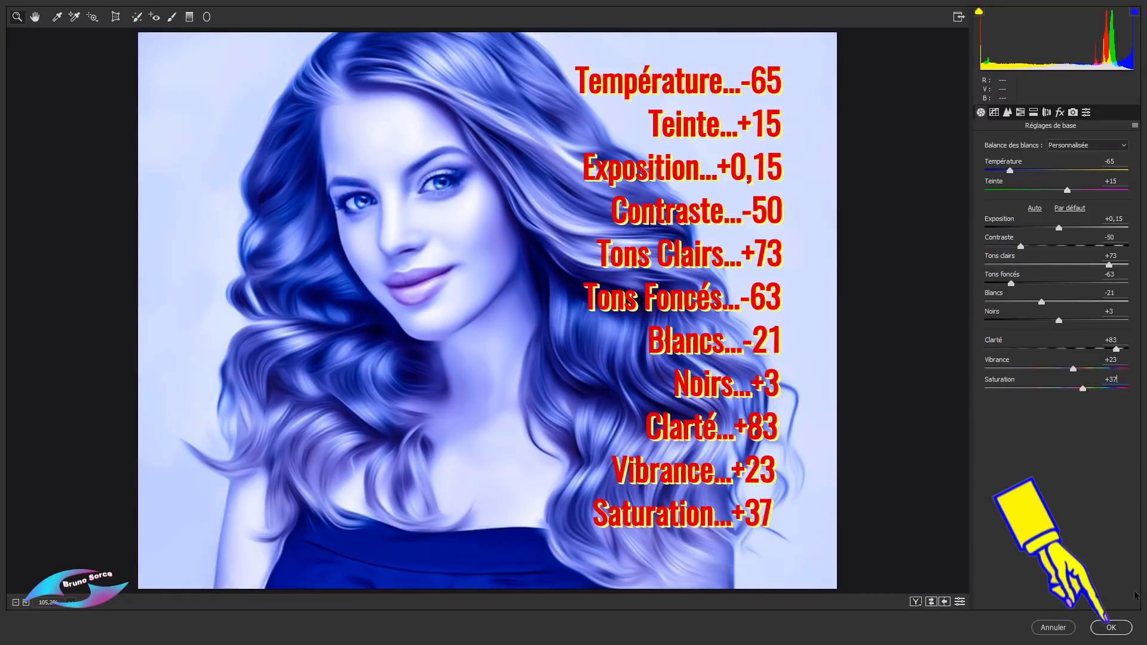
click(1111, 627)
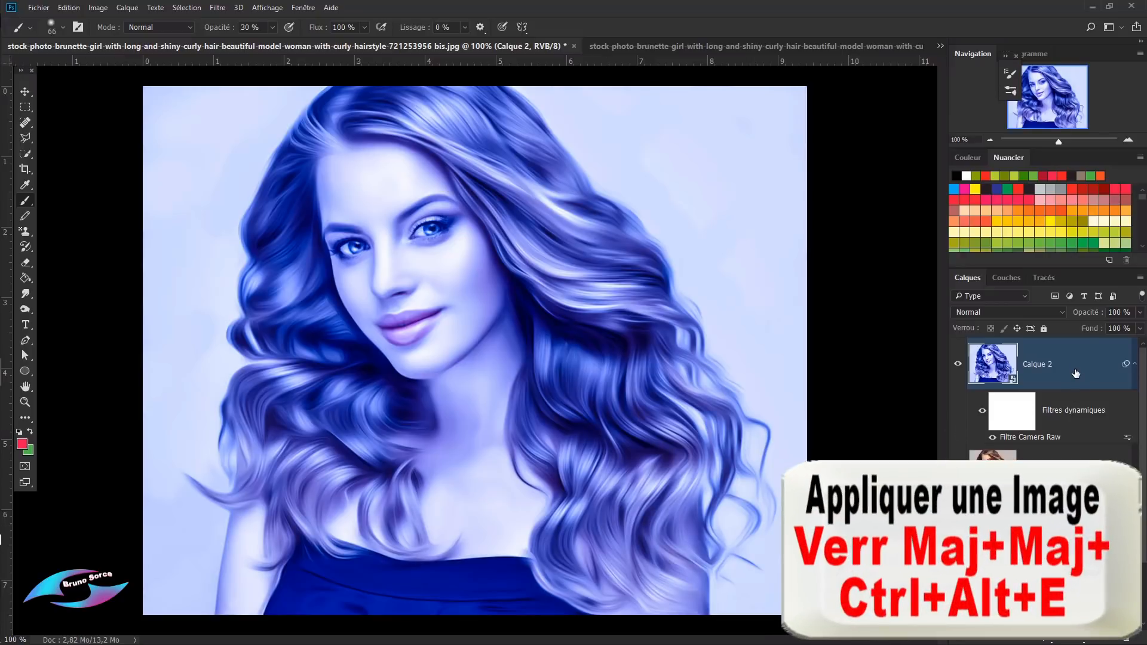
Step: Stamp all visible layers into a new layer above Calque 2 and convert it to a smart object
key(ctrl+shift+alt+e)
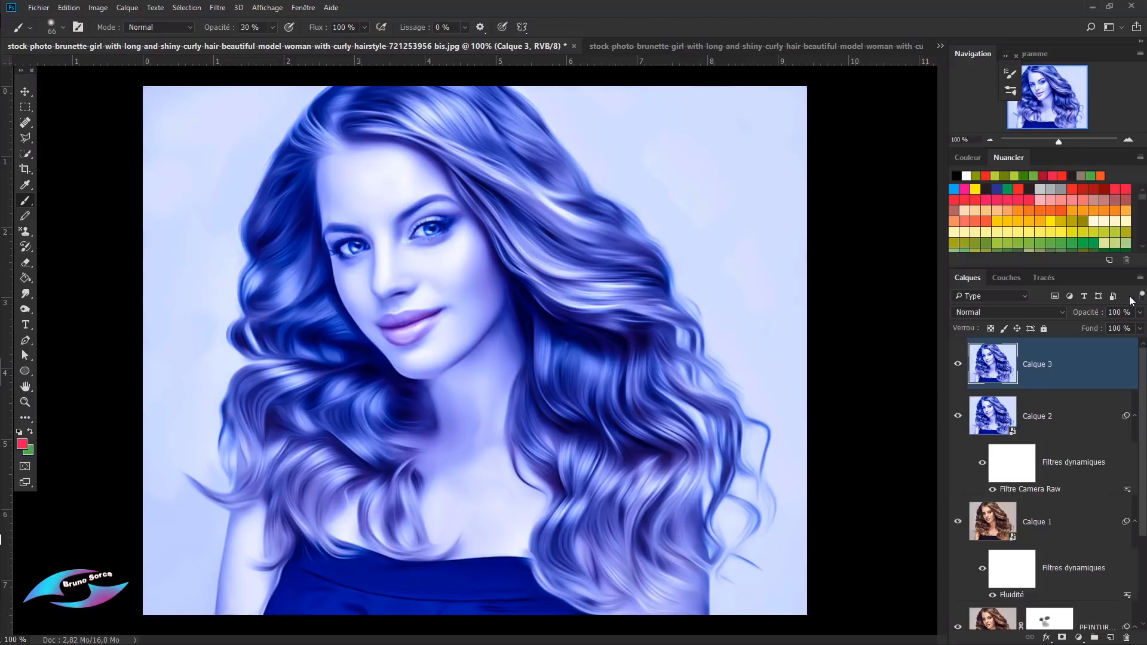
click(1140, 278)
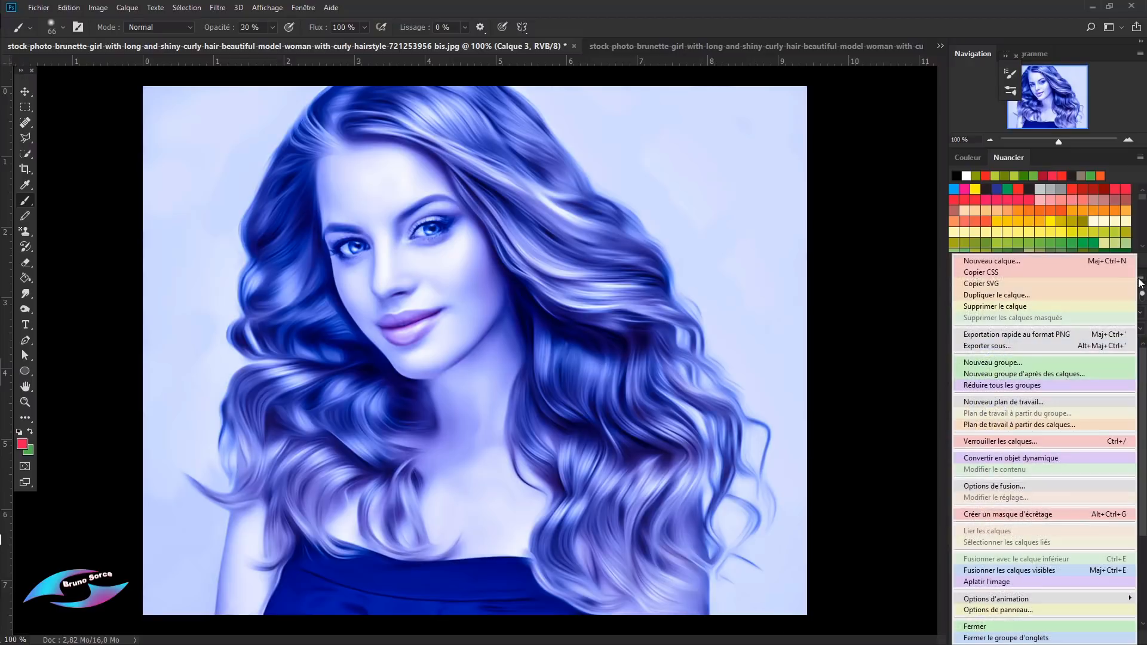
click(996, 458)
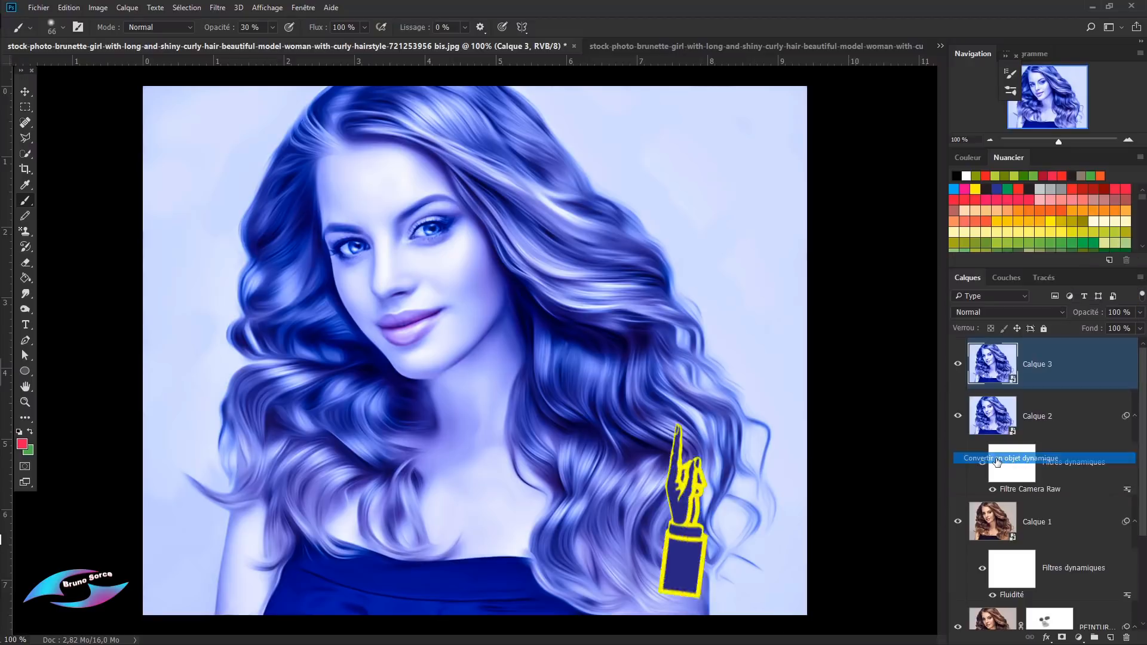
Step: Add a Correspondance de couleur adjustment layer above Calque 3 using the DeviceLink profile Smokey
click(1079, 638)
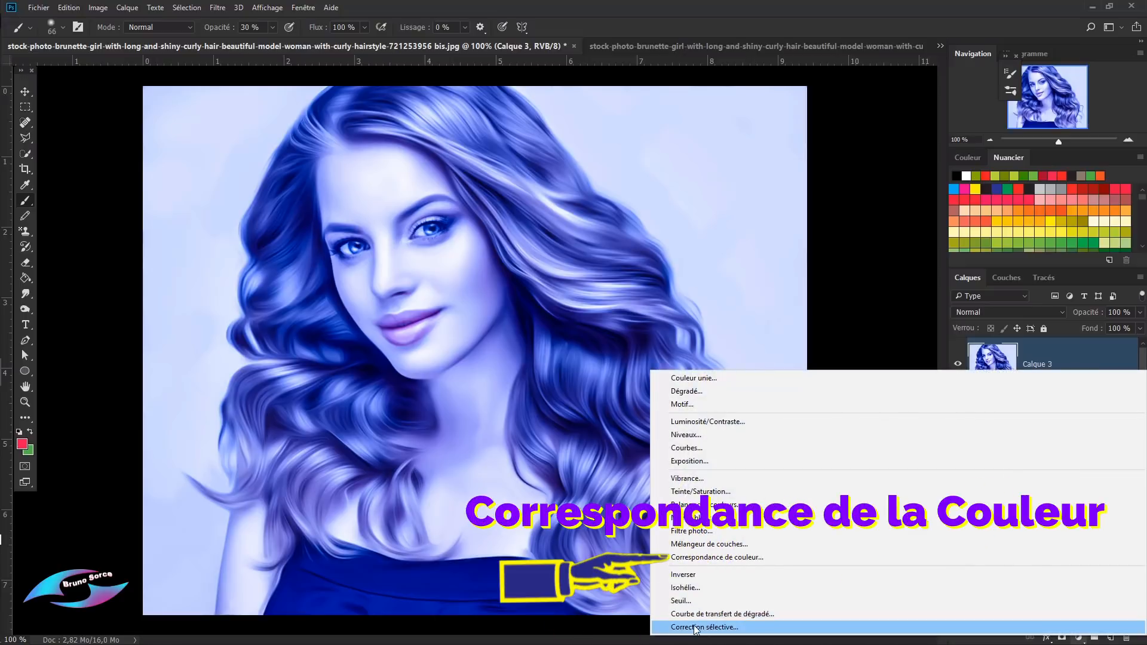
click(695, 558)
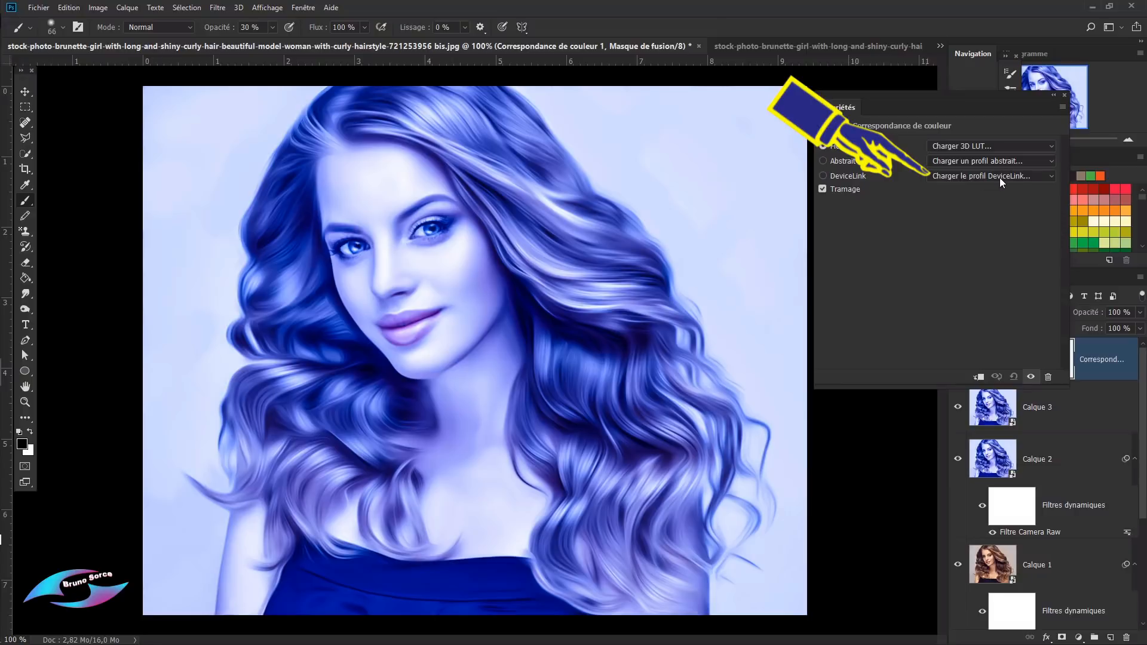
click(1022, 176)
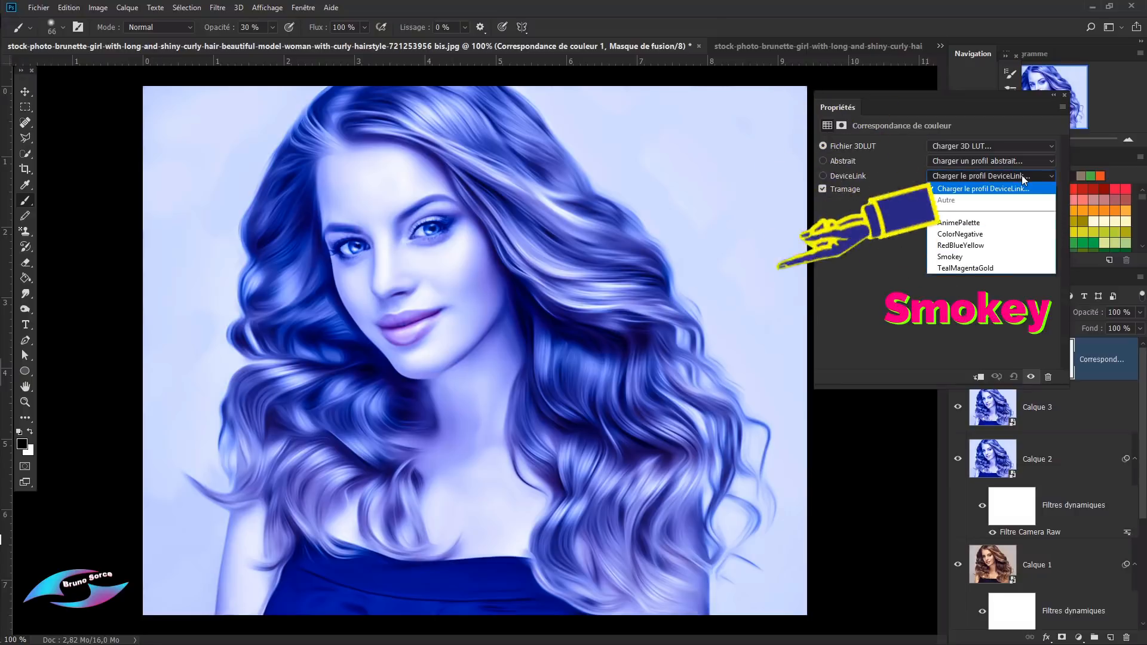
click(949, 257)
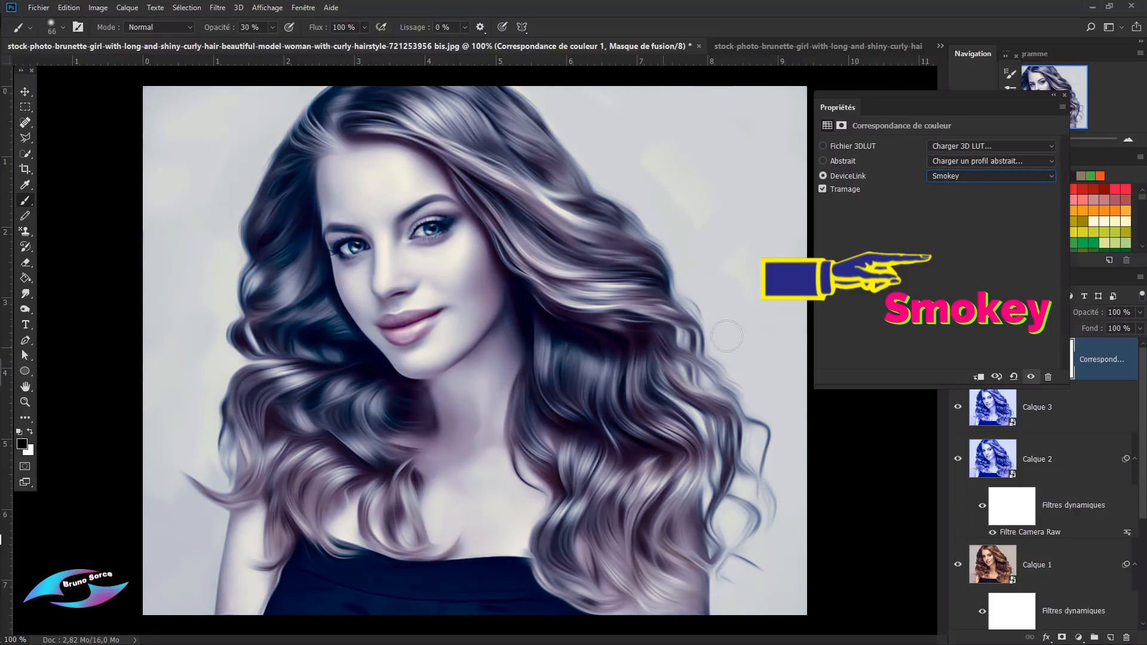
click(1064, 95)
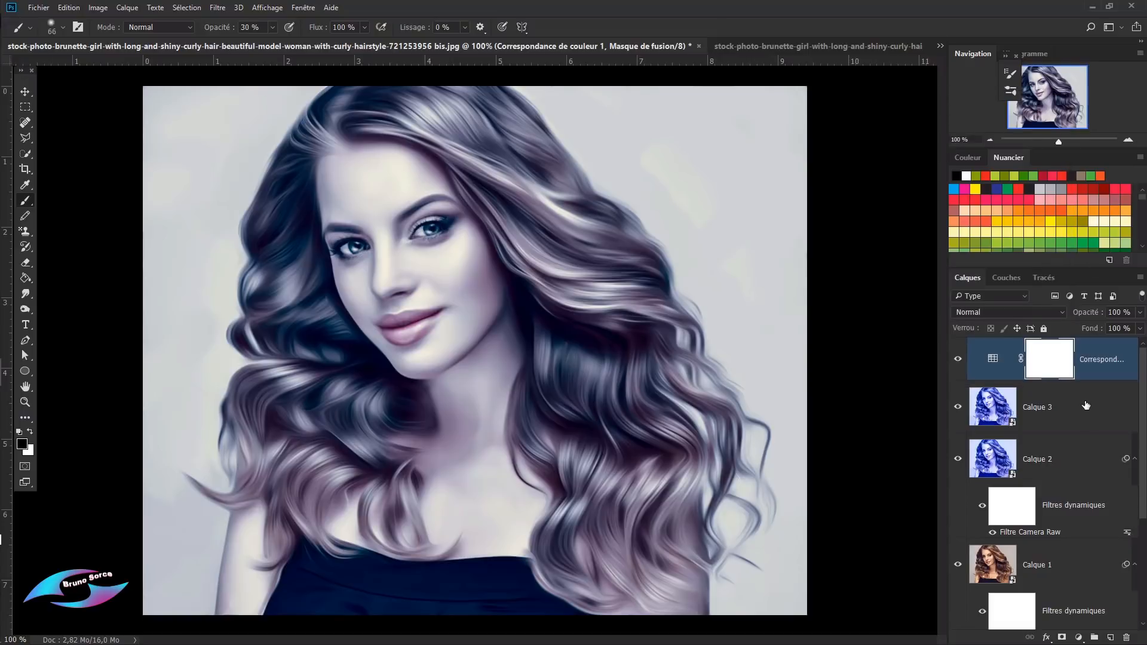
Step: Stamp the colour-matched image into a new smart object layer above the adjustment, and add an empty layer on top
key(ctrl+shift+alt+e)
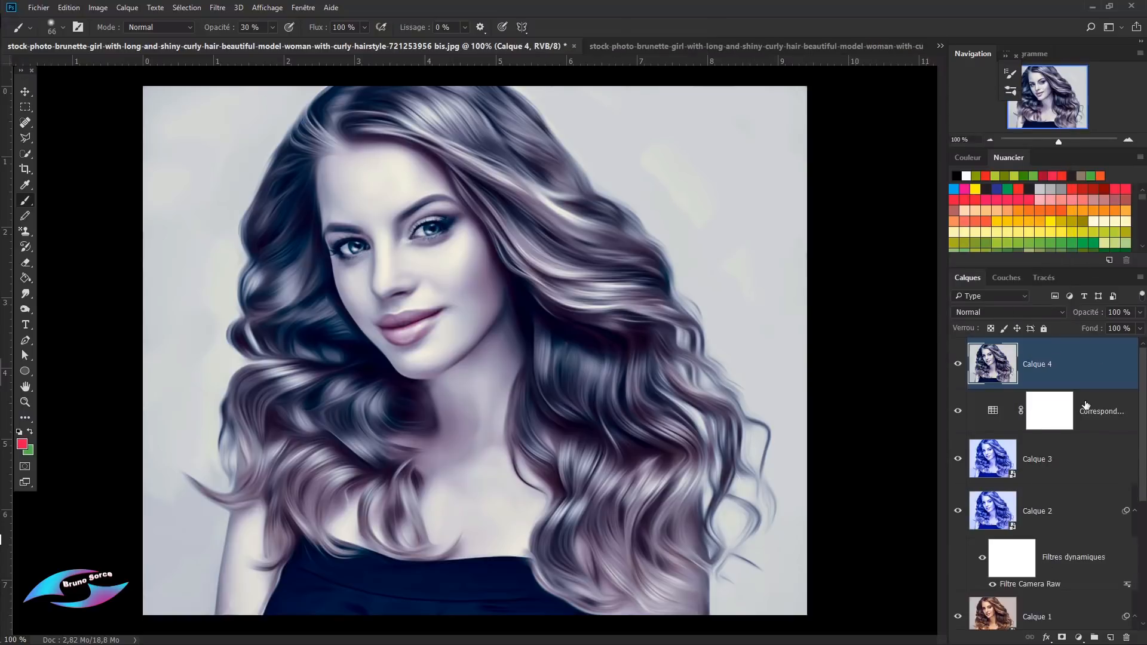
click(1140, 277)
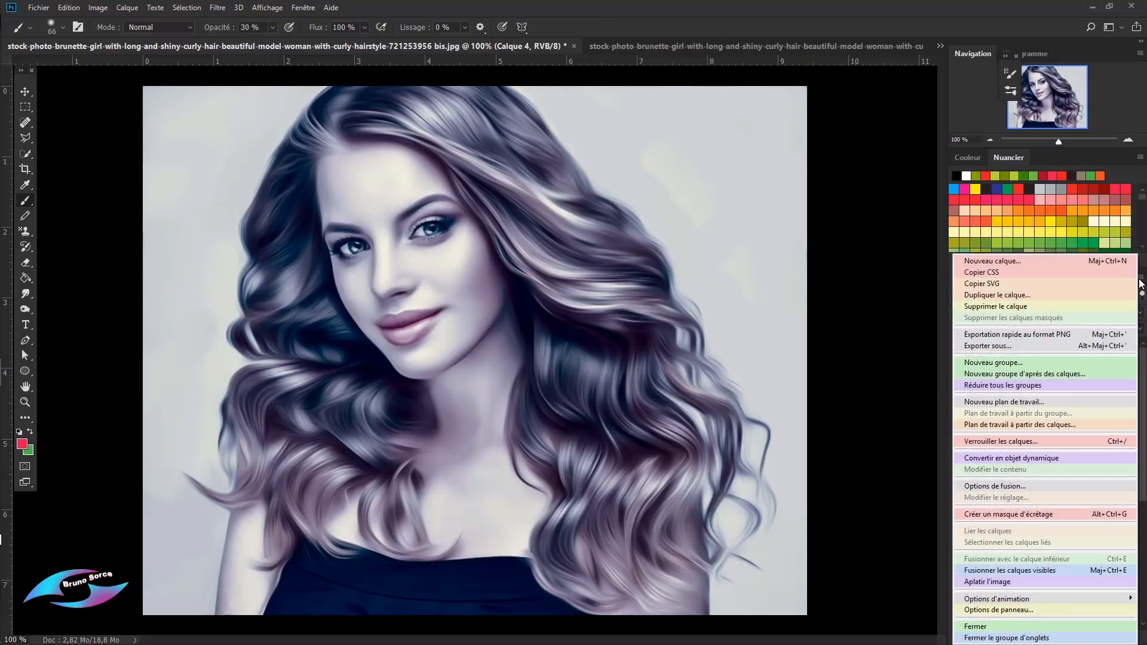
click(972, 460)
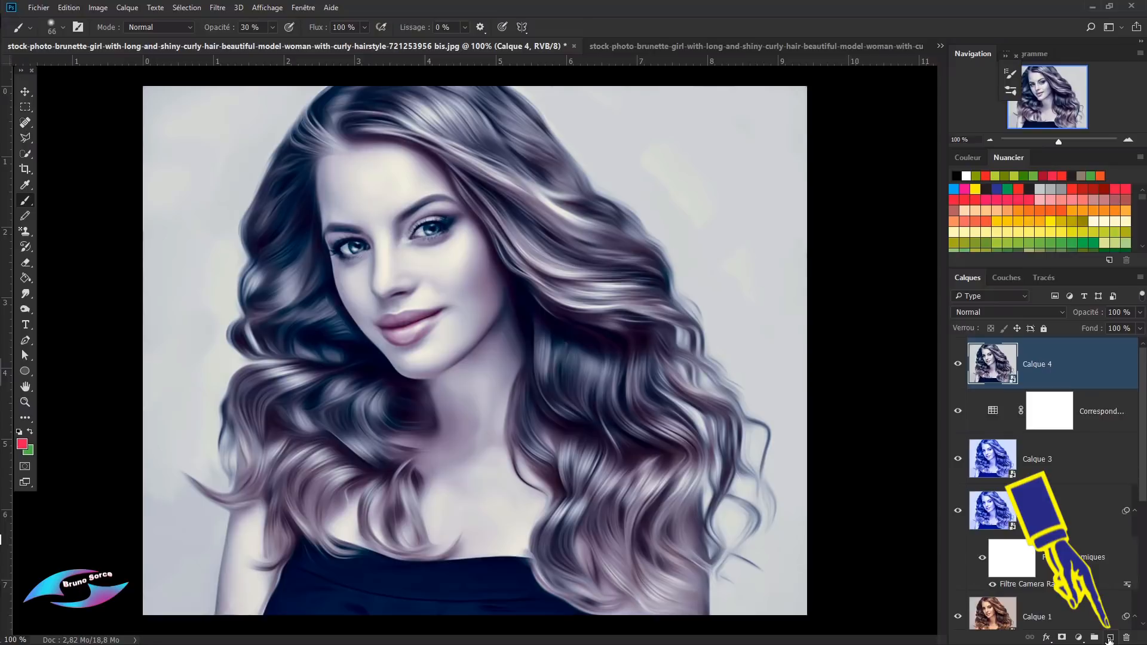
click(1109, 638)
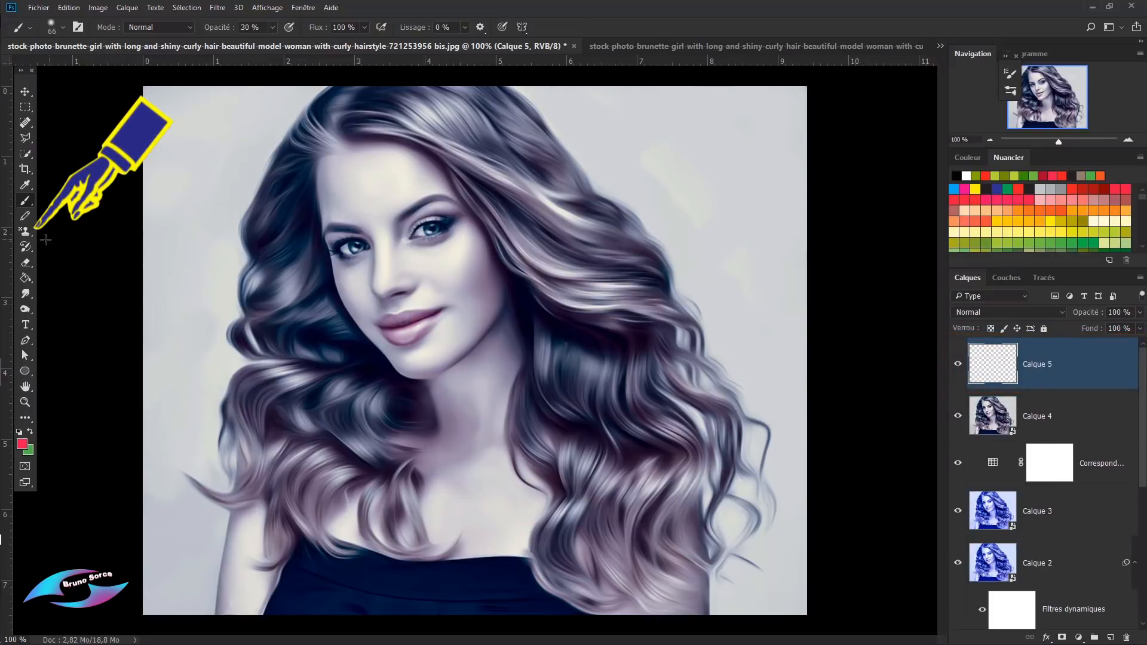
Step: Choose the Pattern Stamp tool (Tampon de motif) and replace the available patterns with the Surfaces artistiques set
click(26, 232)
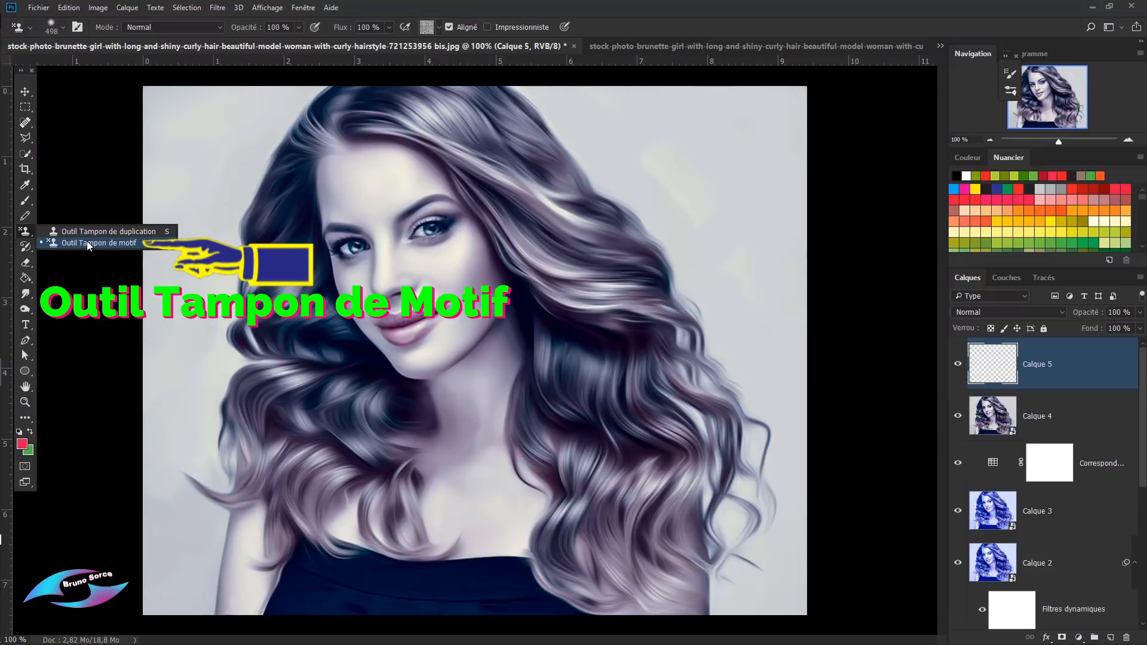
click(87, 243)
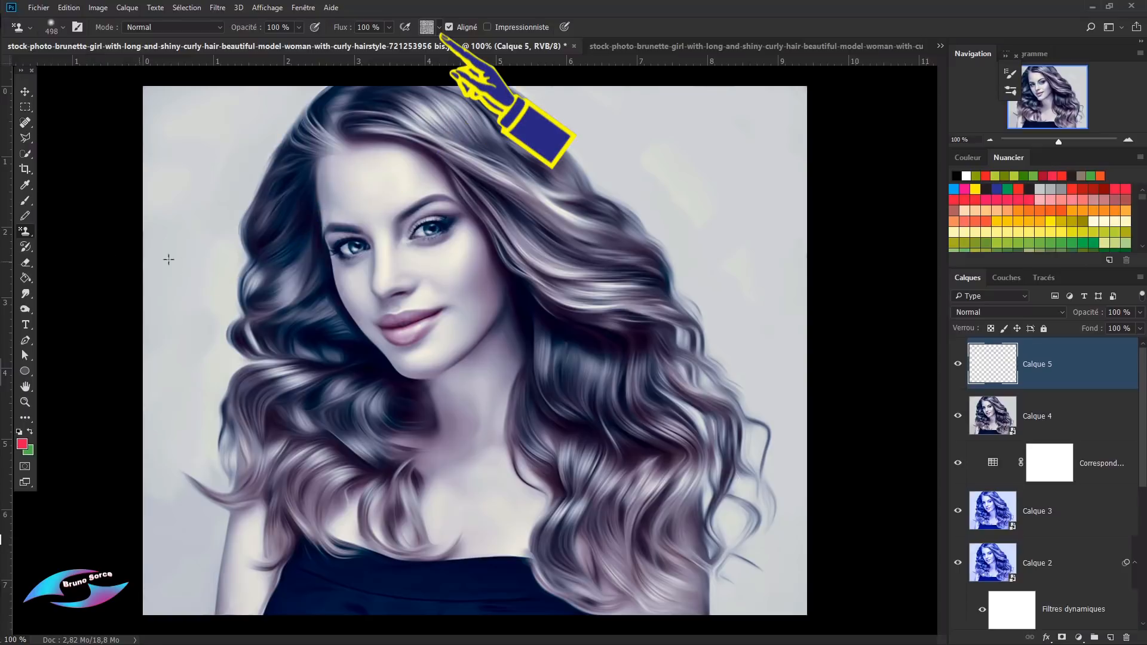
click(435, 29)
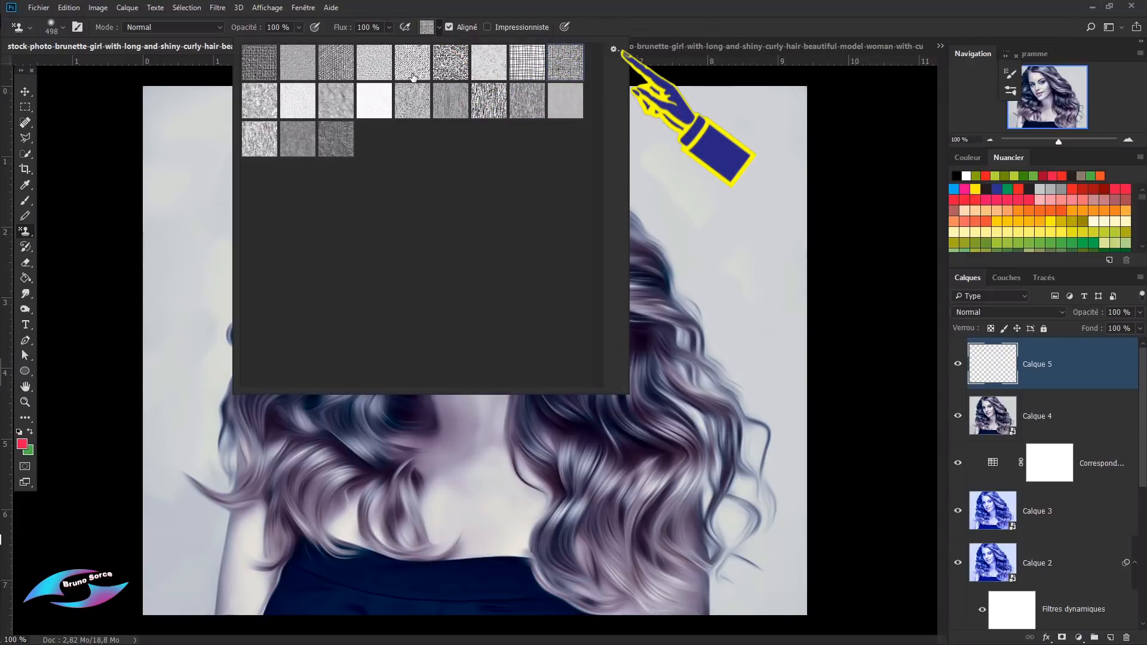
click(614, 50)
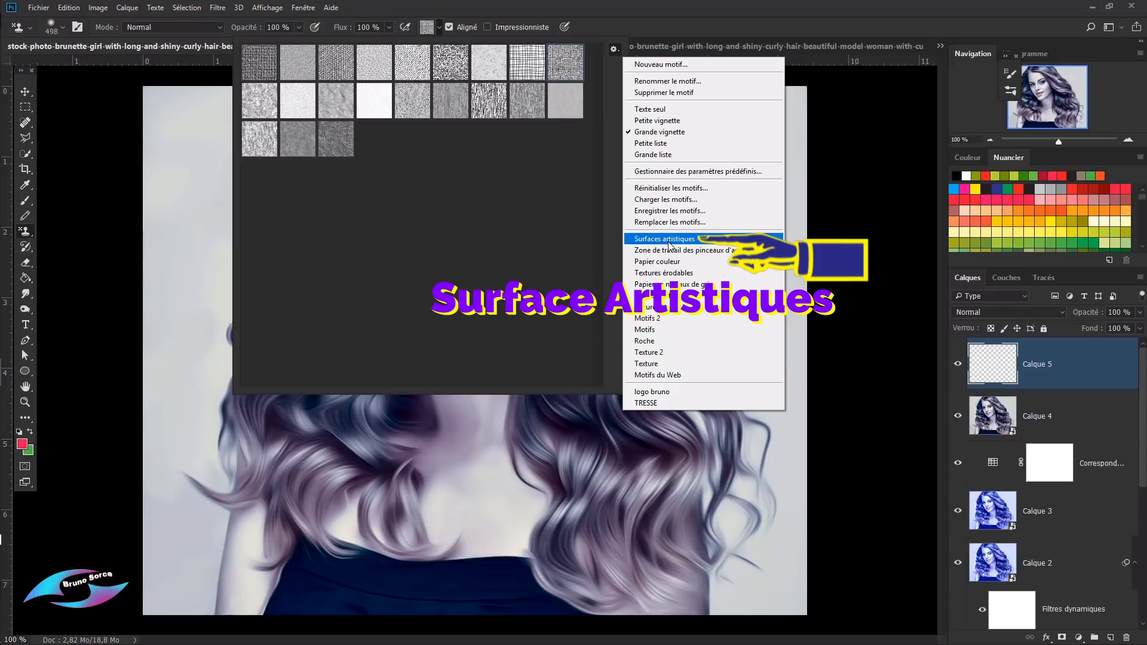
click(670, 241)
click(517, 243)
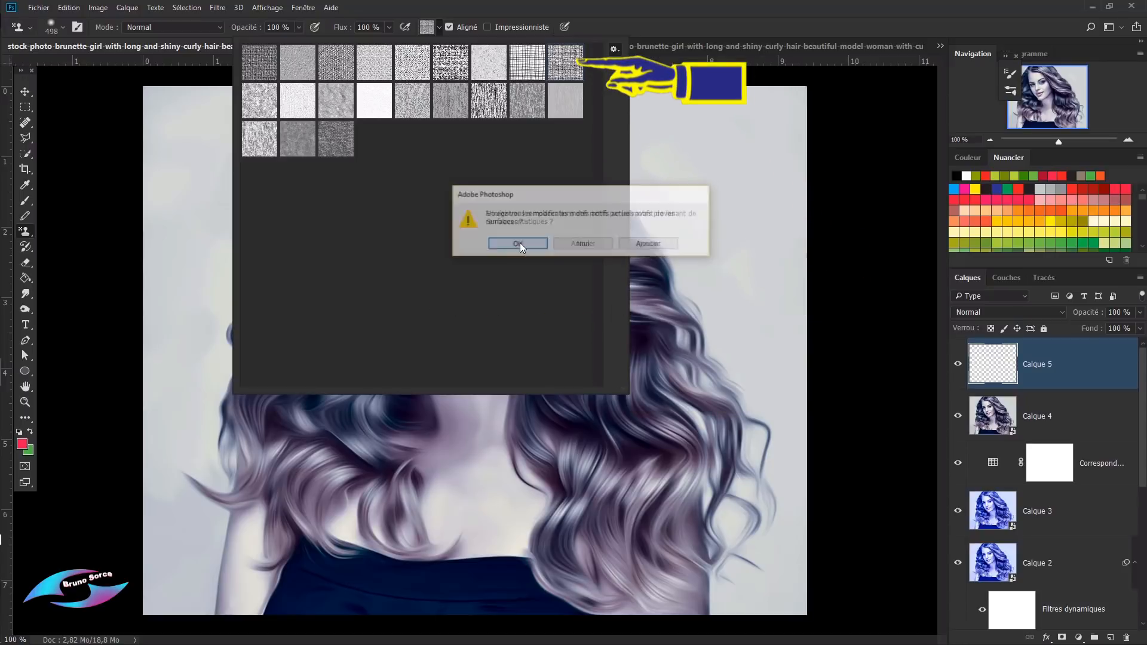
click(520, 243)
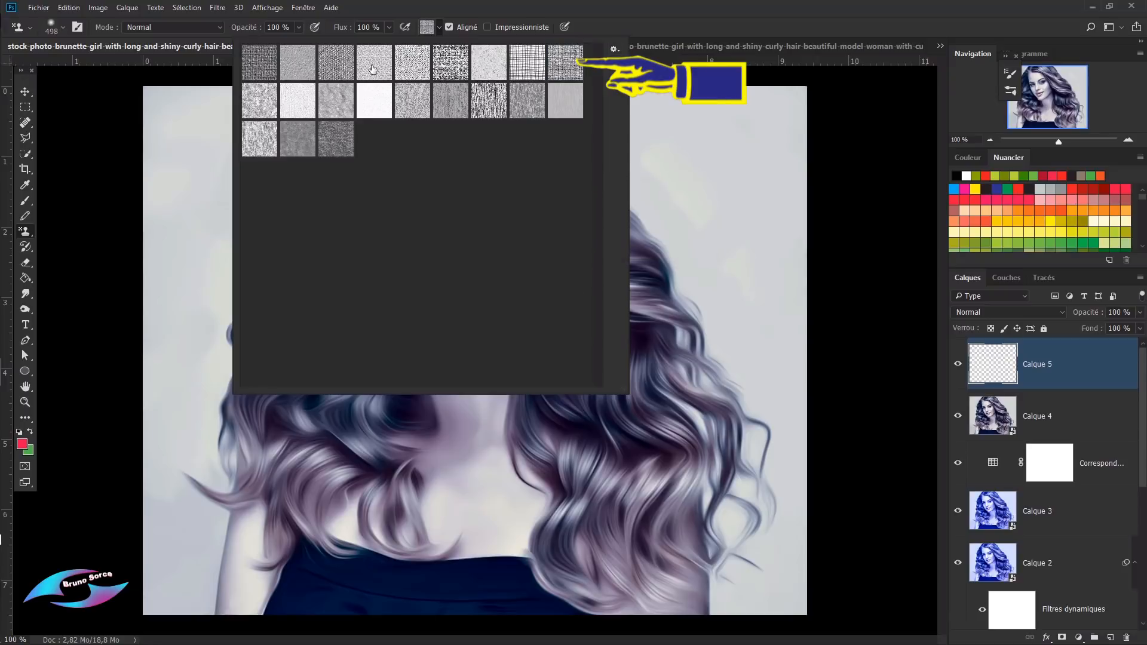
Step: Check that the pattern is Tissage épais and paint it over the entire canvas on Calque 5
right_click(572, 58)
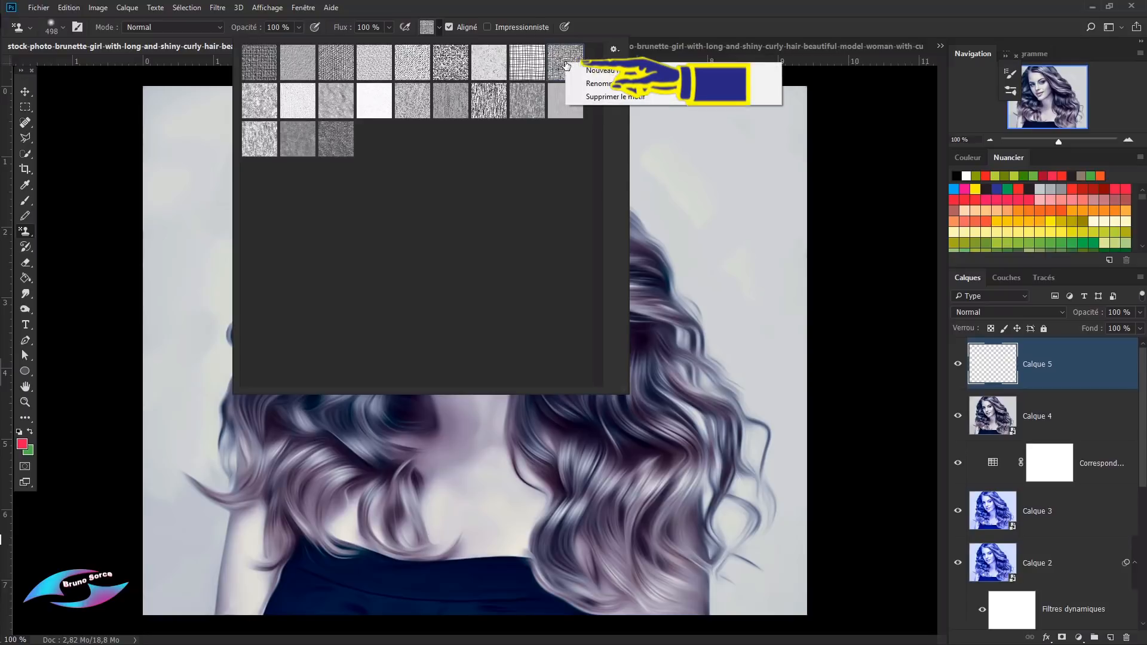
click(621, 84)
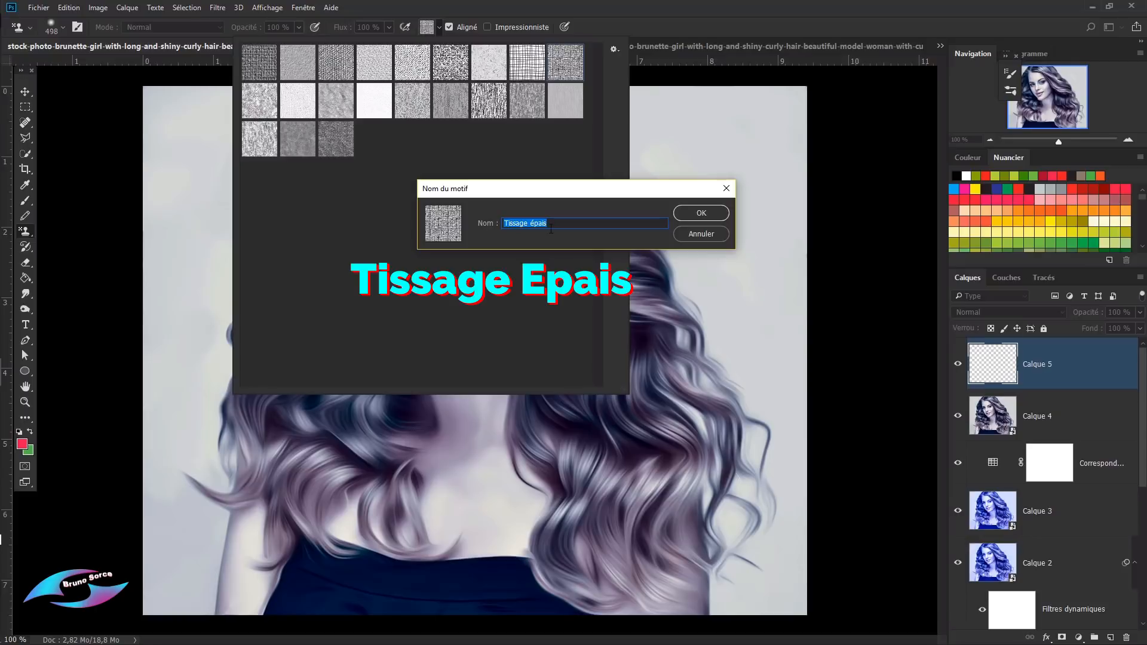
click(724, 218)
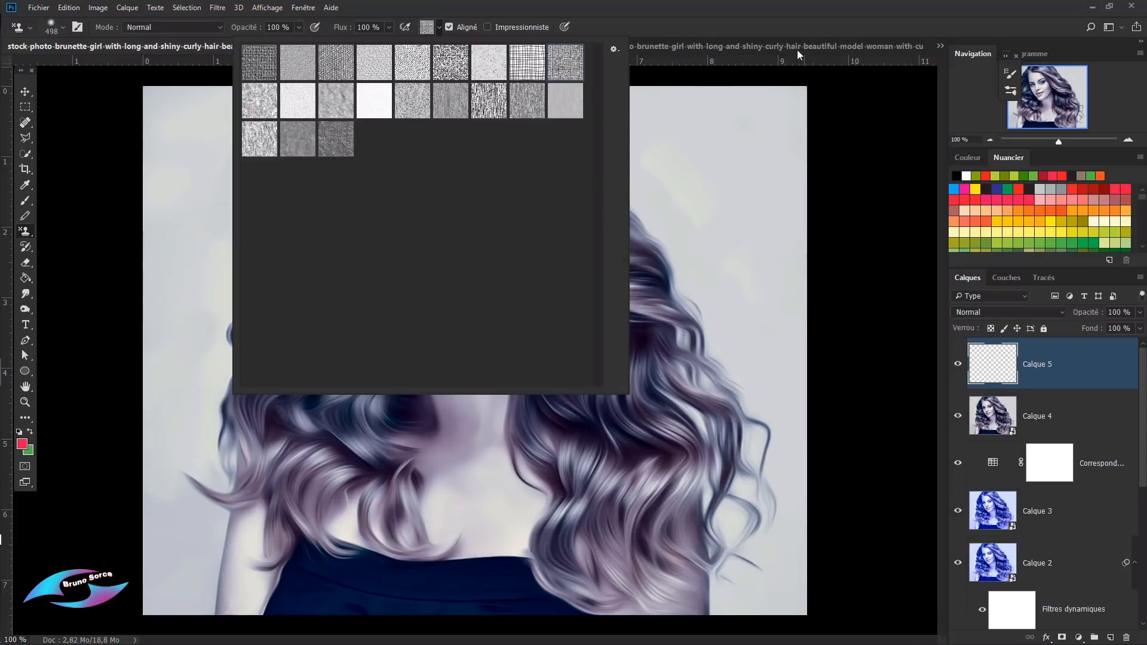
click(755, 21)
mouse_move(725, 183)
mouse_down()
mouse_move(777, 153)
mouse_move(812, 153)
mouse_move(243, 153)
mouse_move(173, 251)
mouse_move(538, 244)
mouse_move(754, 357)
mouse_move(205, 379)
mouse_move(487, 500)
mouse_move(777, 496)
mouse_up()
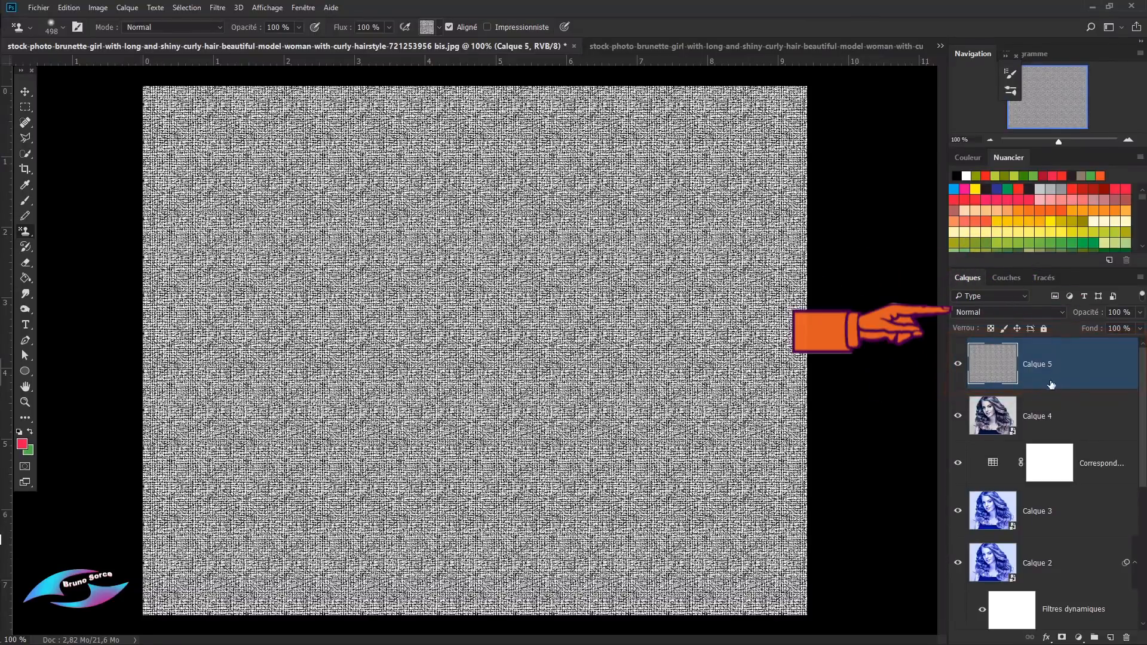
Step: Set Calque 5 to the Lumière tamisée blend mode at 35 % opacity
click(1030, 313)
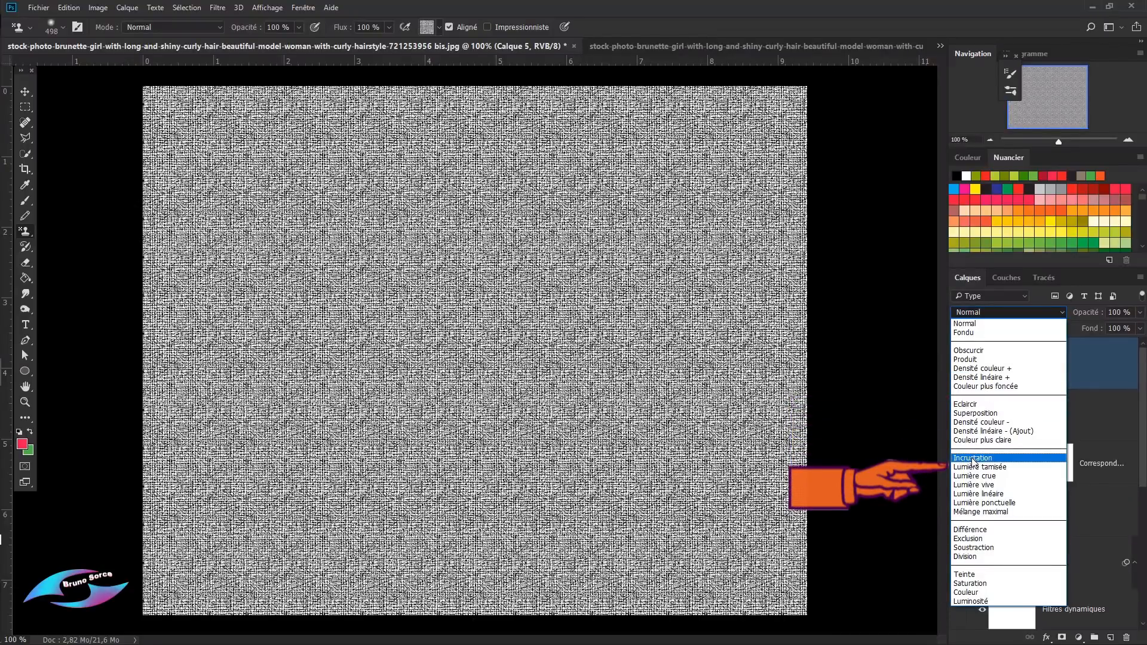
click(971, 459)
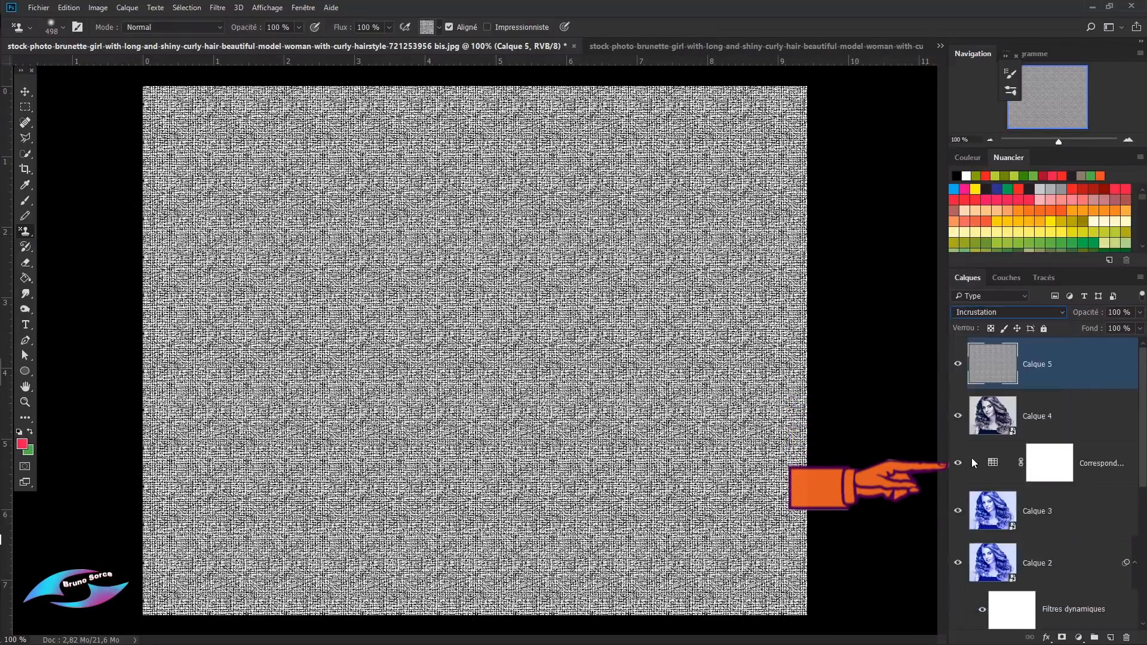
click(980, 314)
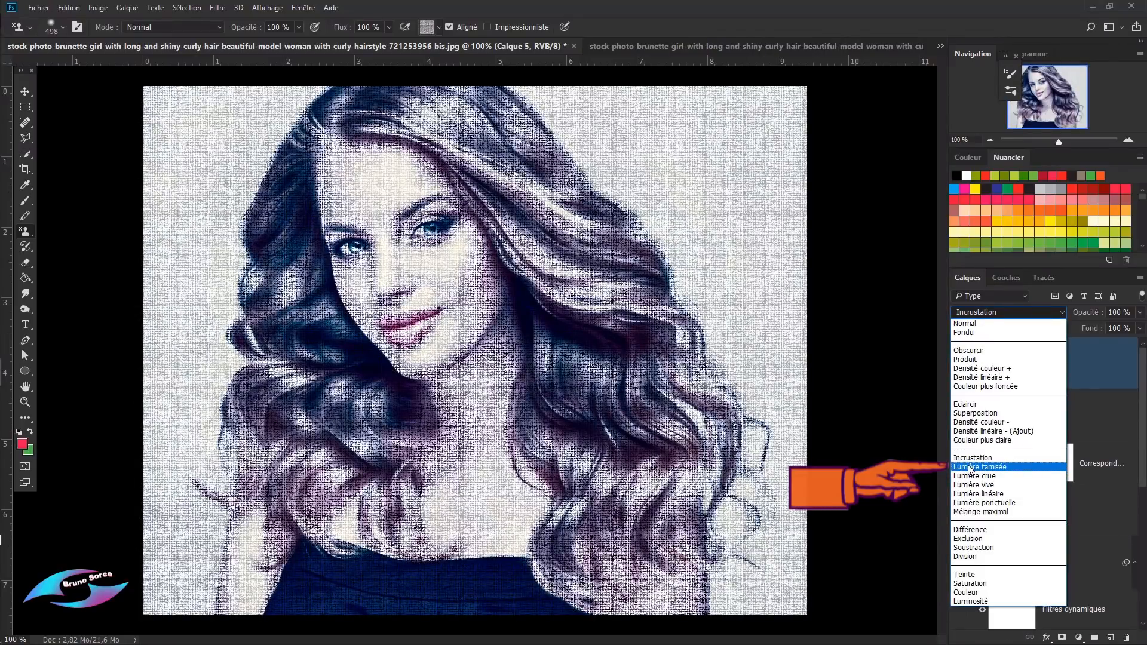
click(971, 468)
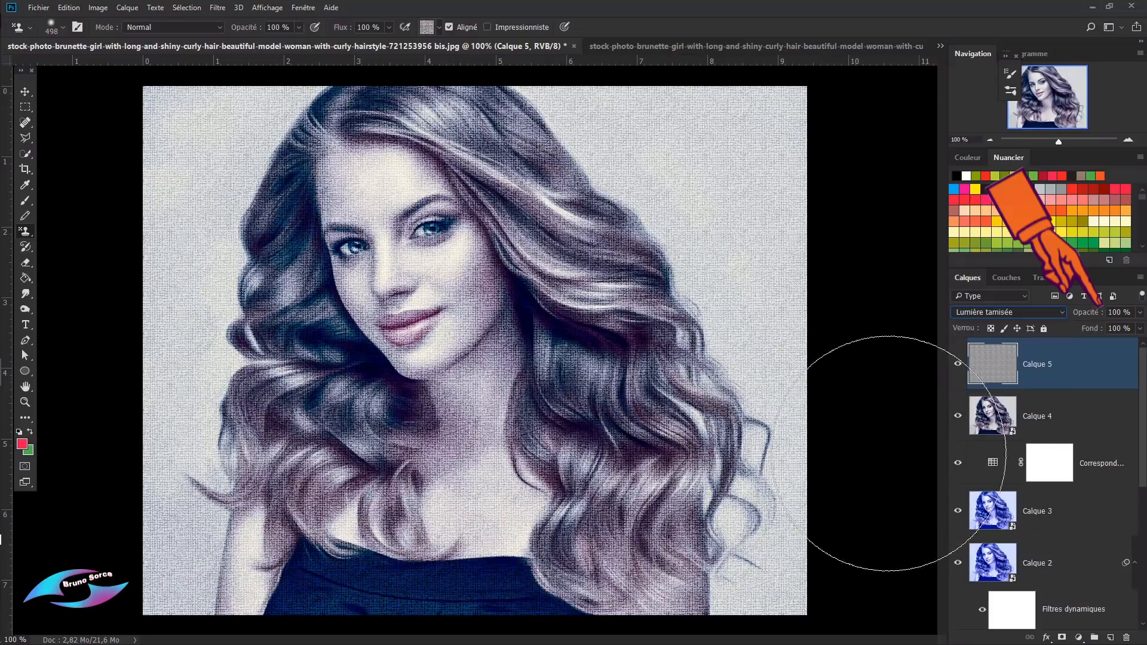
click(1115, 313)
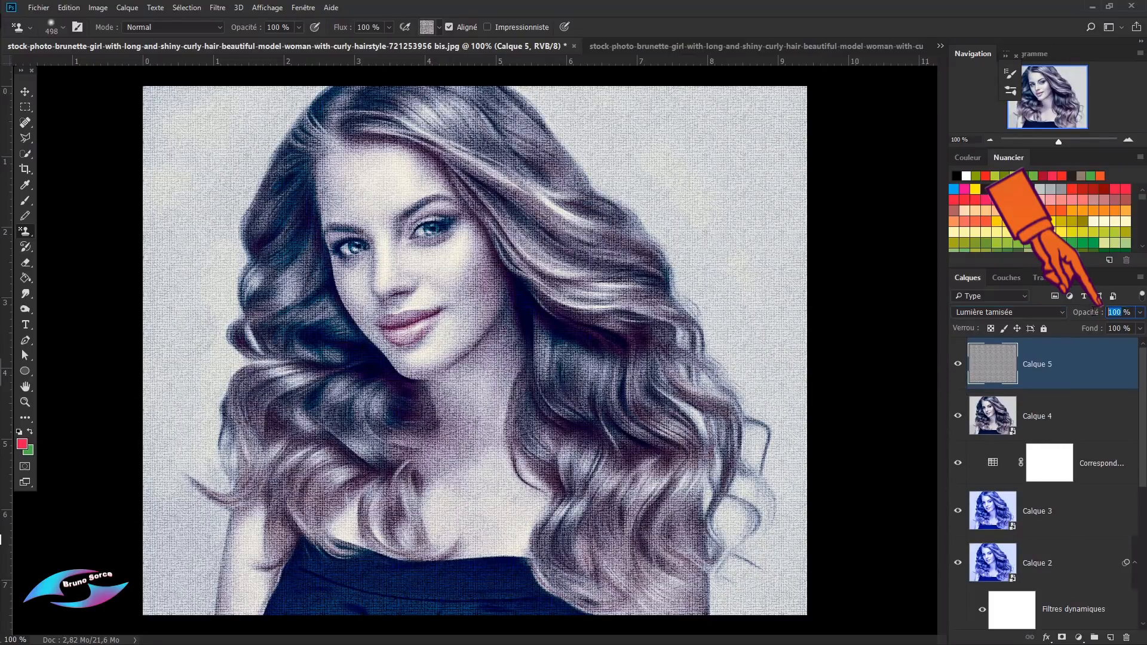
text(35)
key(Return)
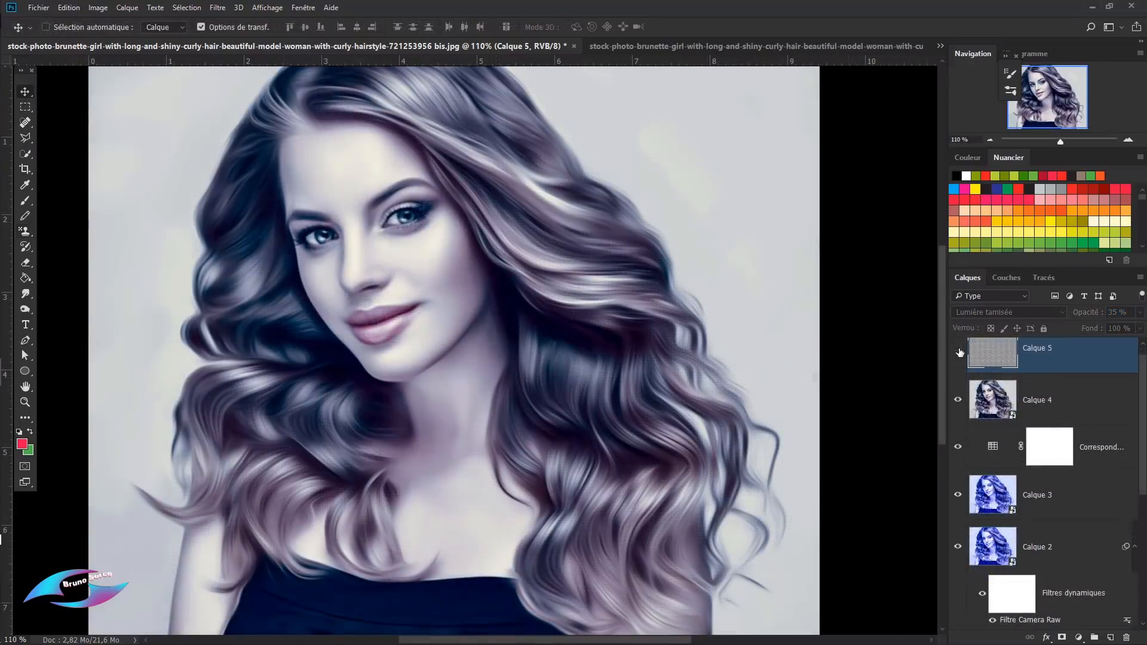
Step: Compare the portrait with and without the woven texture of Calque 5
click(958, 348)
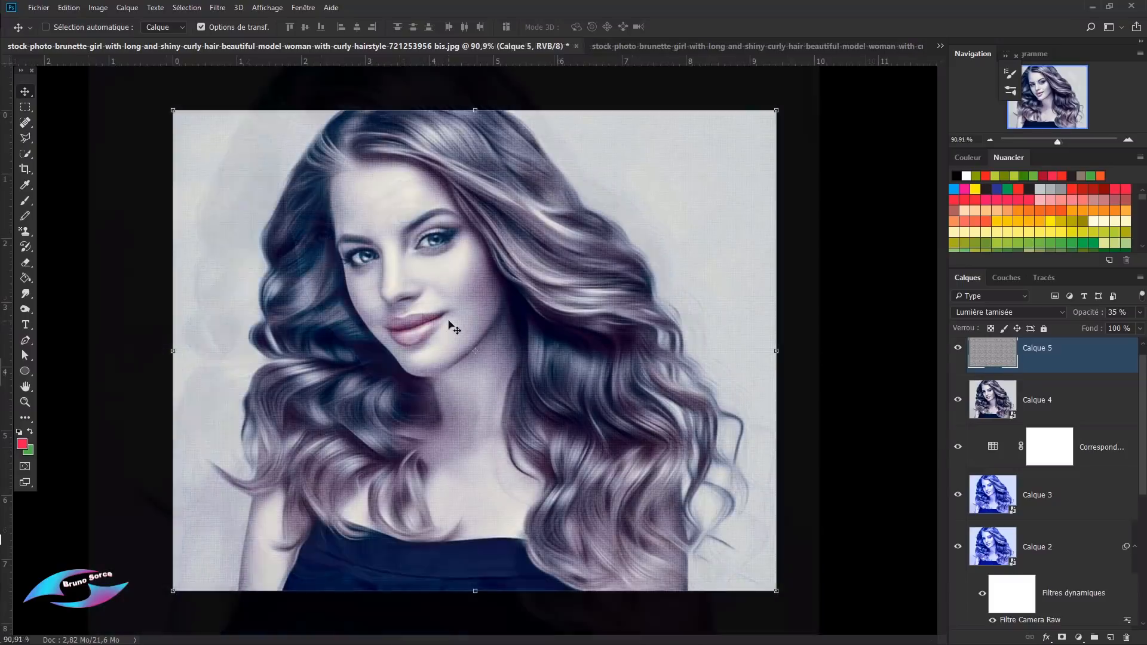
scroll(454, 328, up, 2)
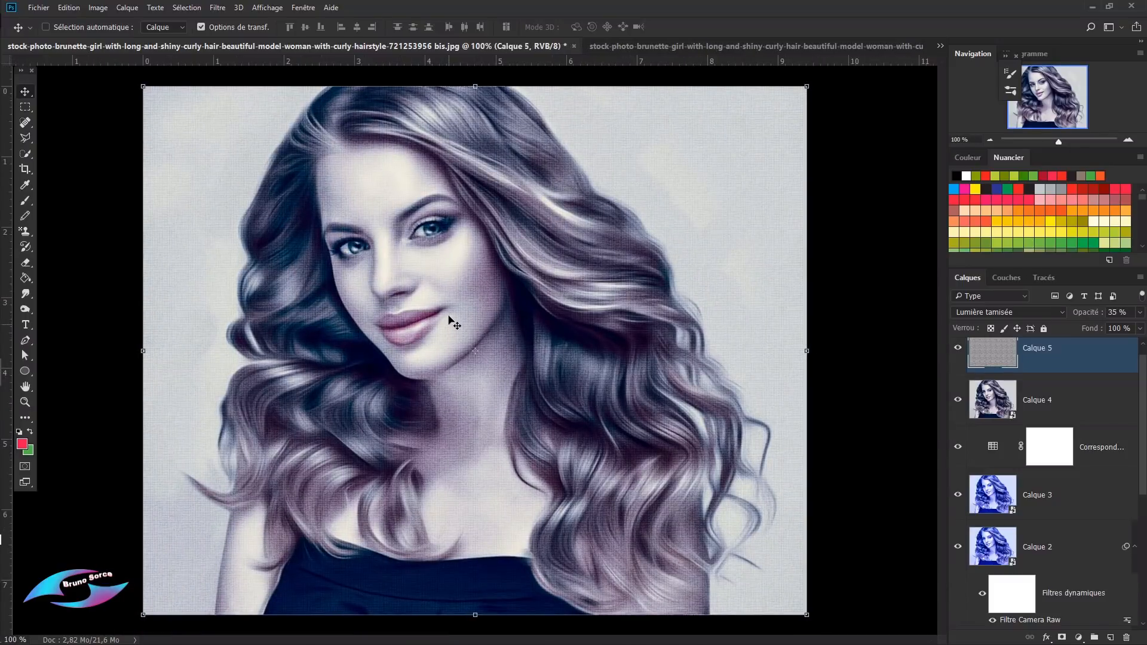
scroll(418, 169, down, 2)
scroll(418, 169, up, 1)
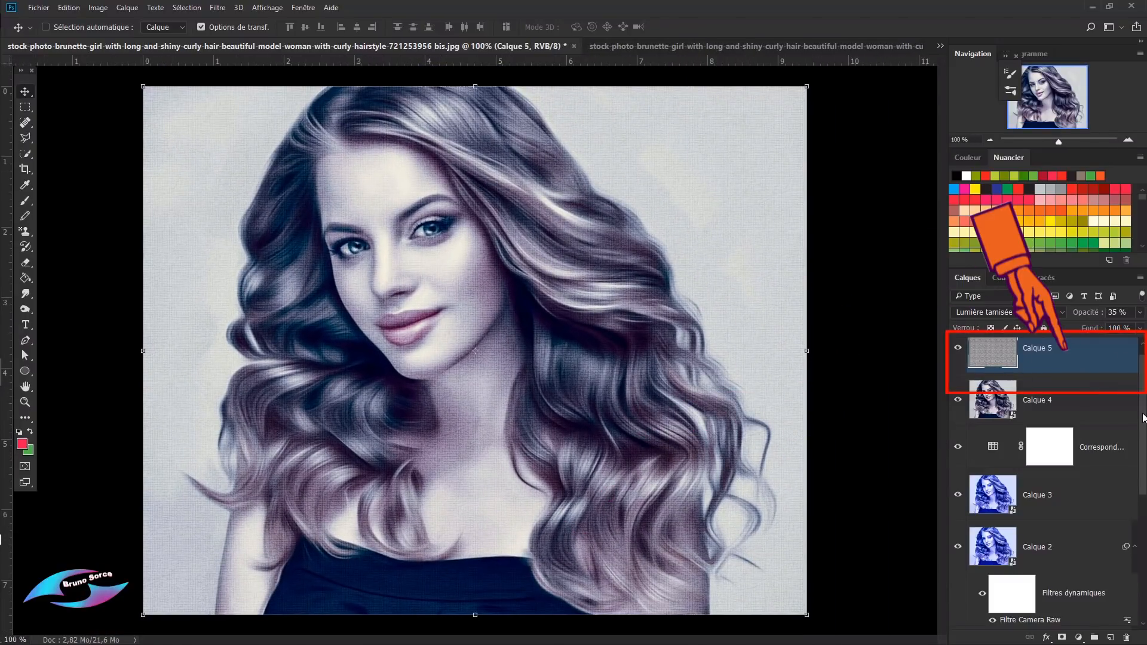
scroll(1054, 368, up, 1)
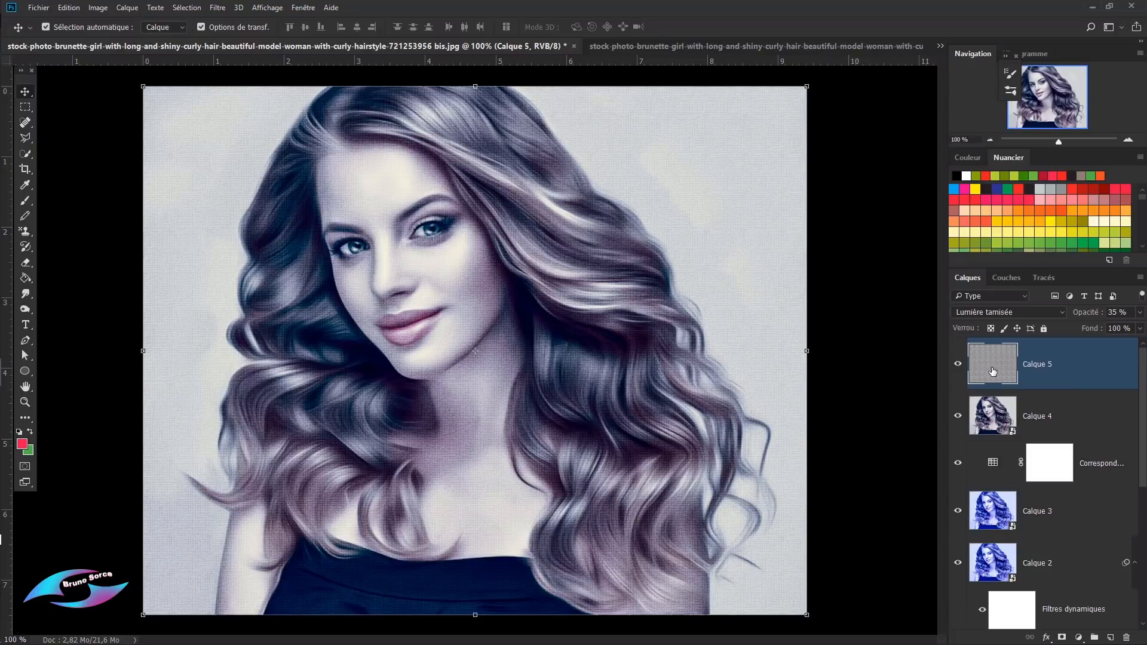
Step: Stamp the visible layers above Calque 5, duplicate the result once, and convert both layers to smart objects
key(ctrl+shift+alt+e)
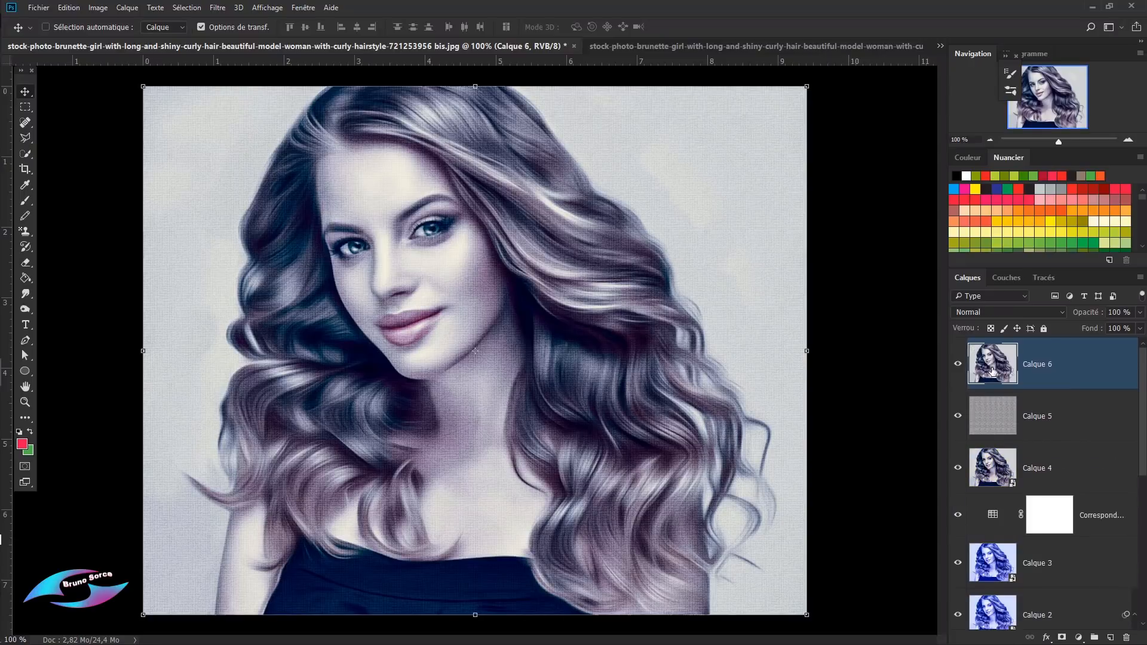
key(ctrl+j)
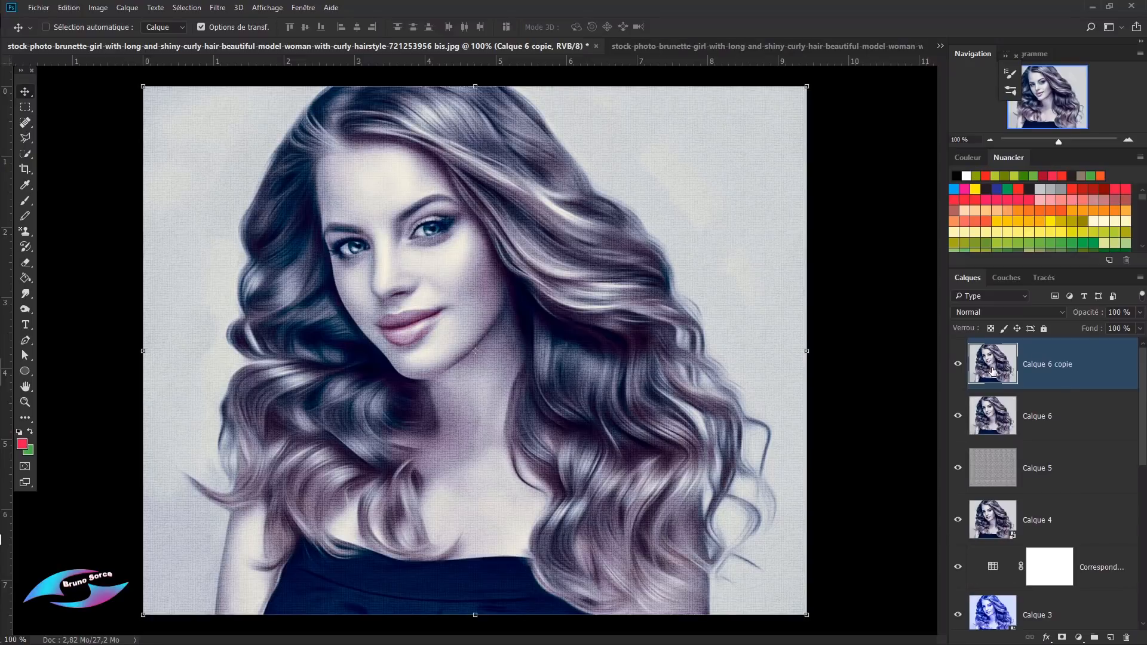
click(1139, 277)
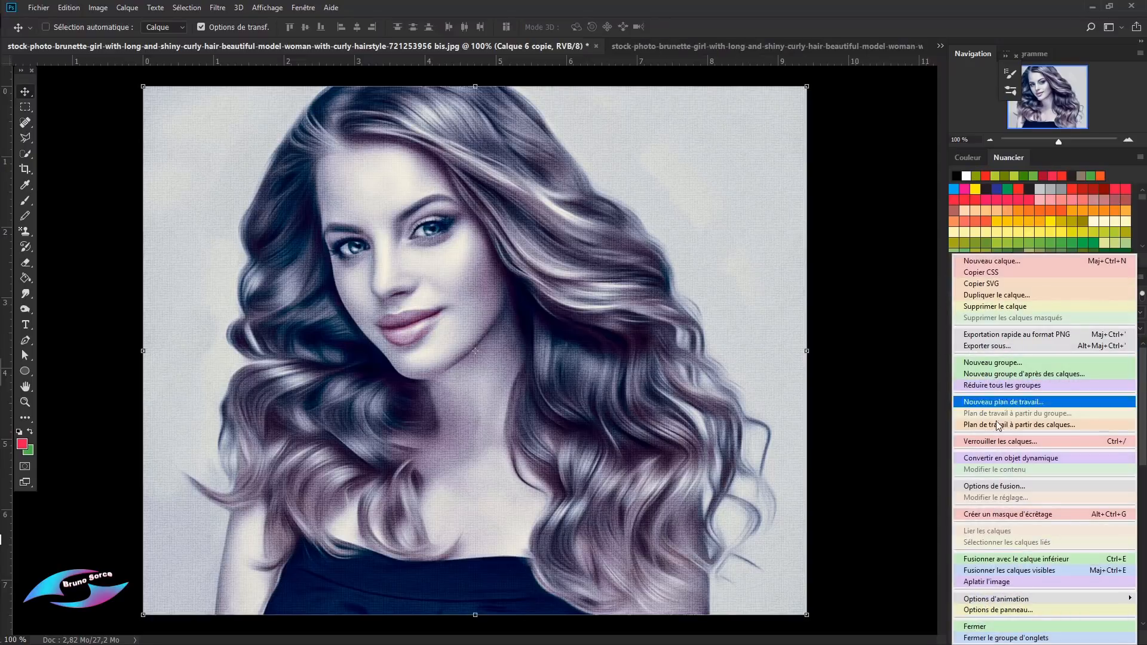
click(998, 463)
click(1088, 411)
click(1139, 278)
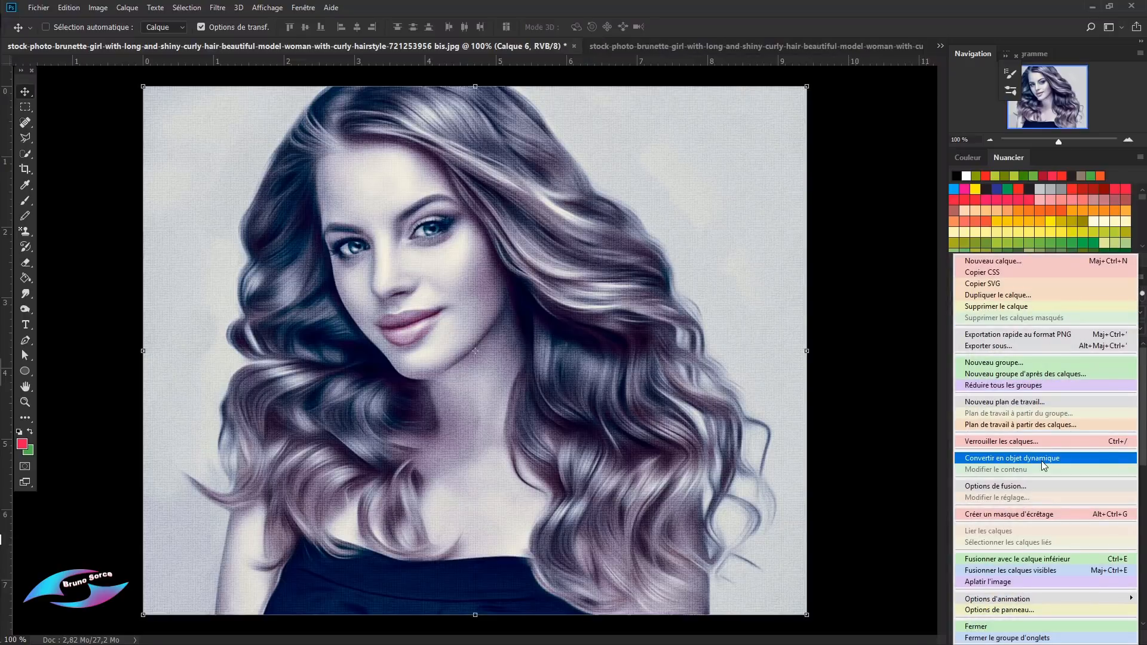
click(1010, 457)
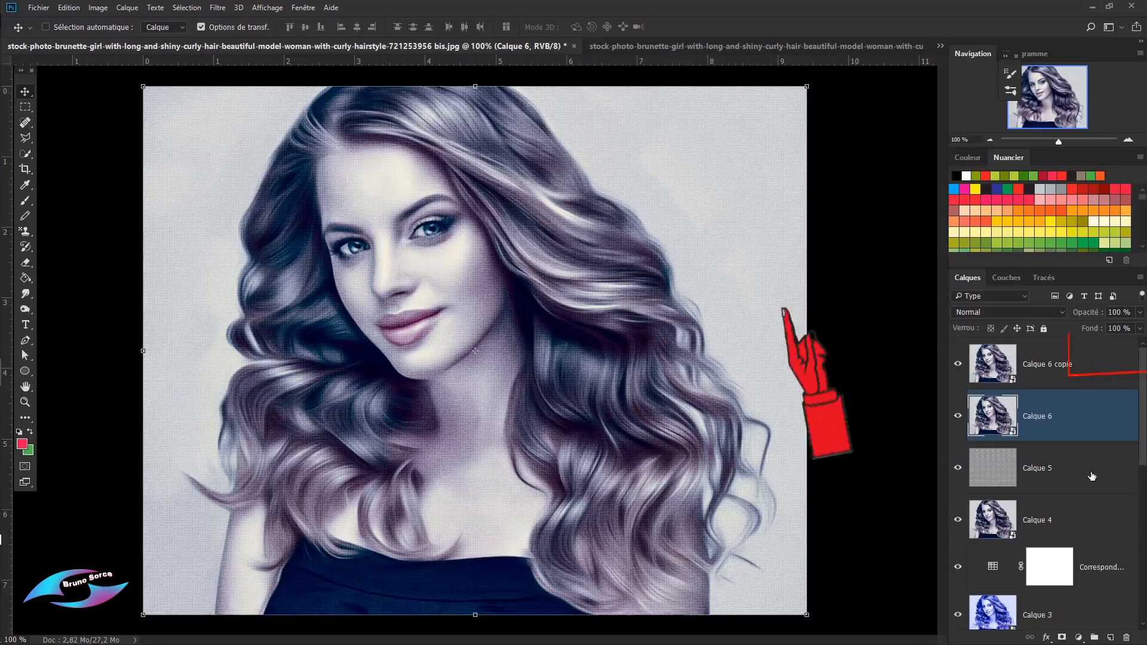
Step: Apply the Passe-haut filter to Calque 6 copie with a radius of 6 pixels
click(1098, 371)
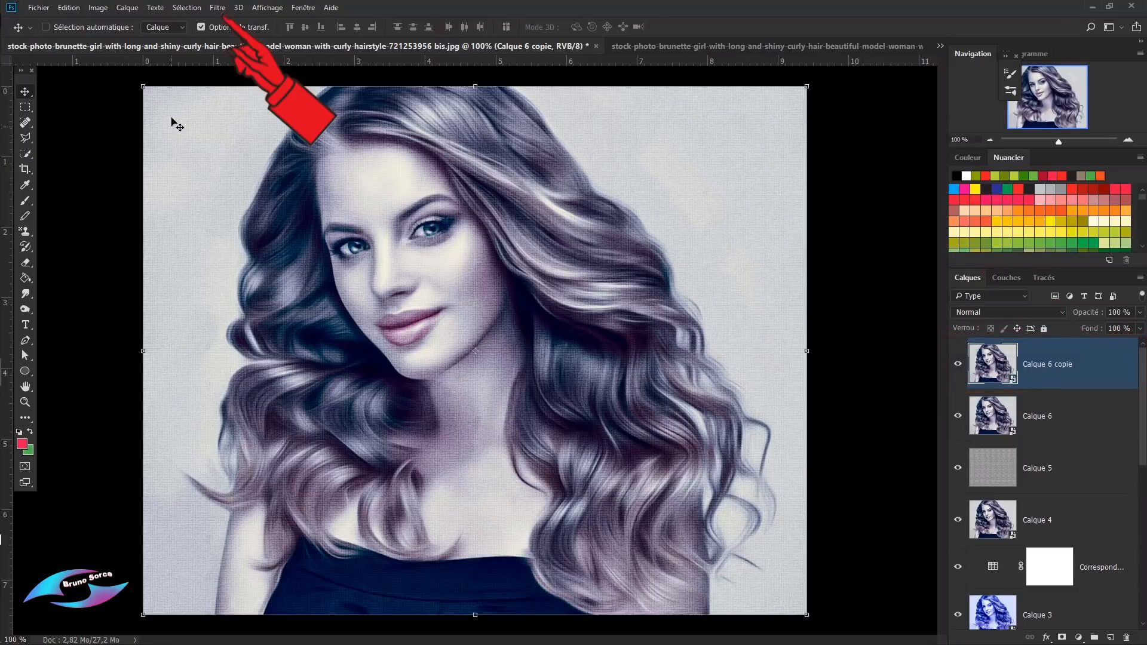
click(218, 9)
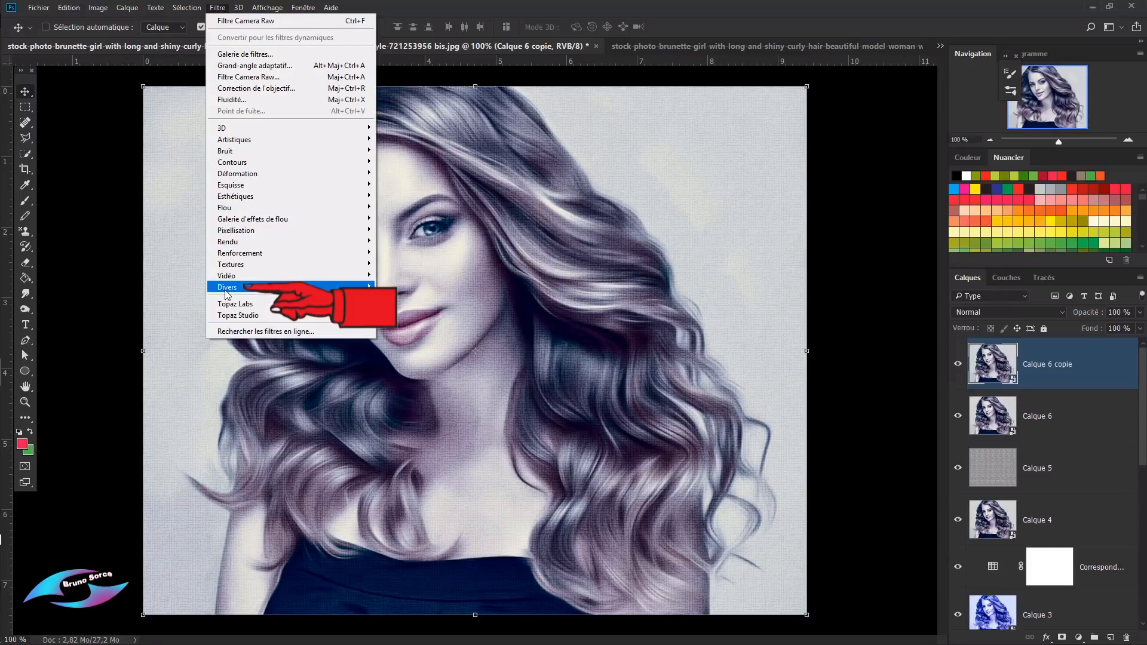
mouse_move(226, 290)
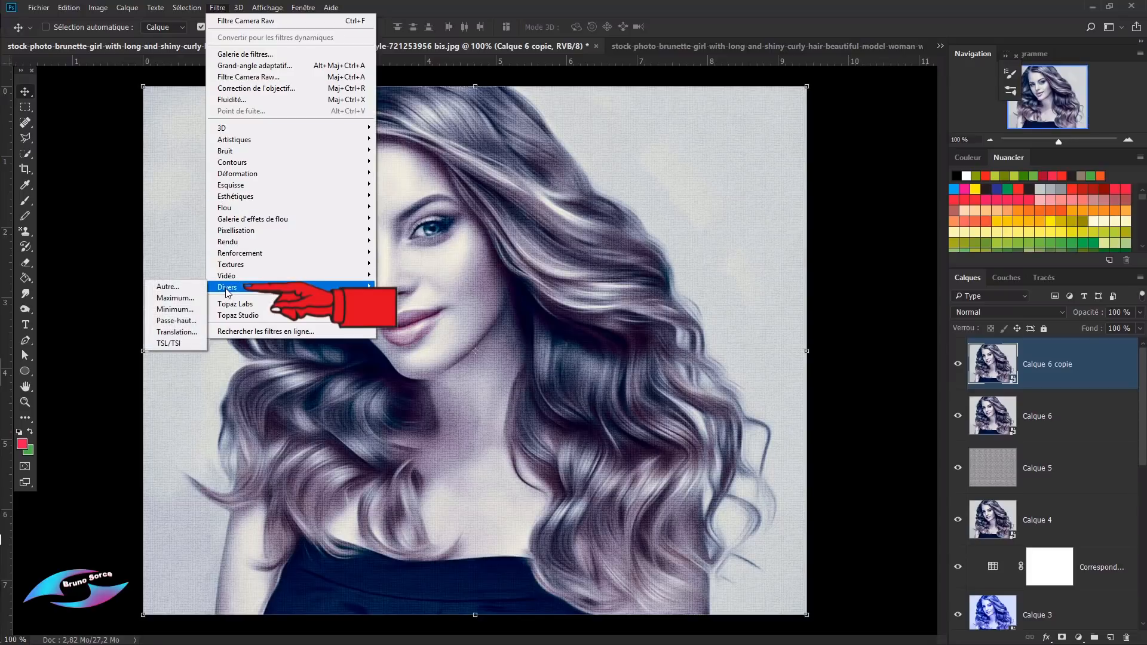
click(174, 320)
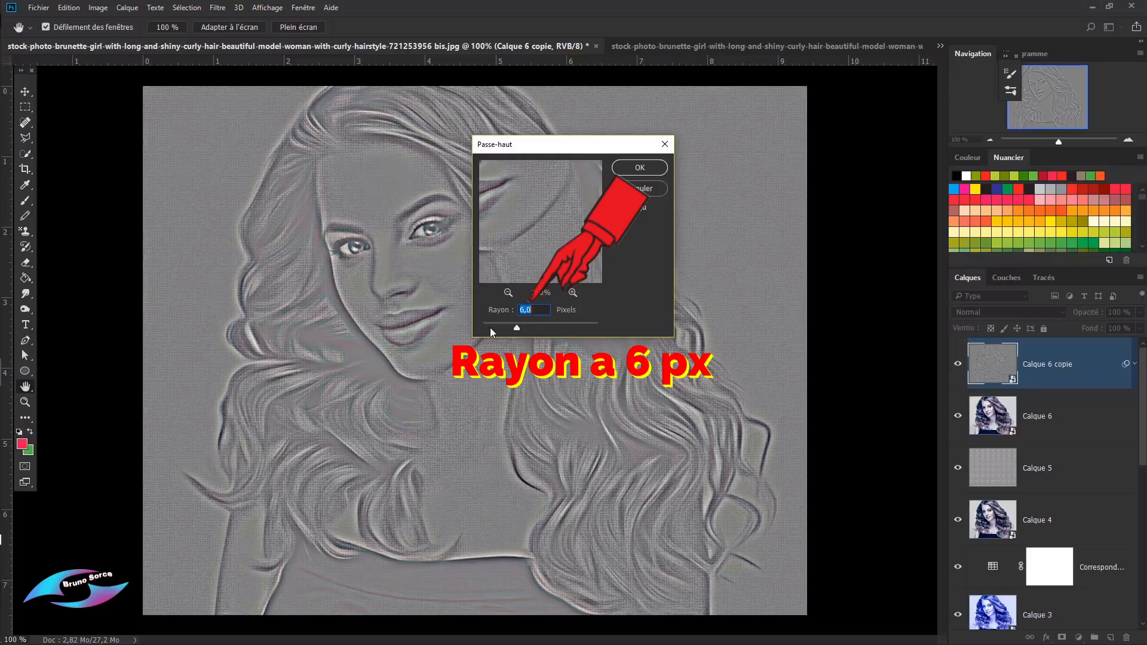
click(630, 166)
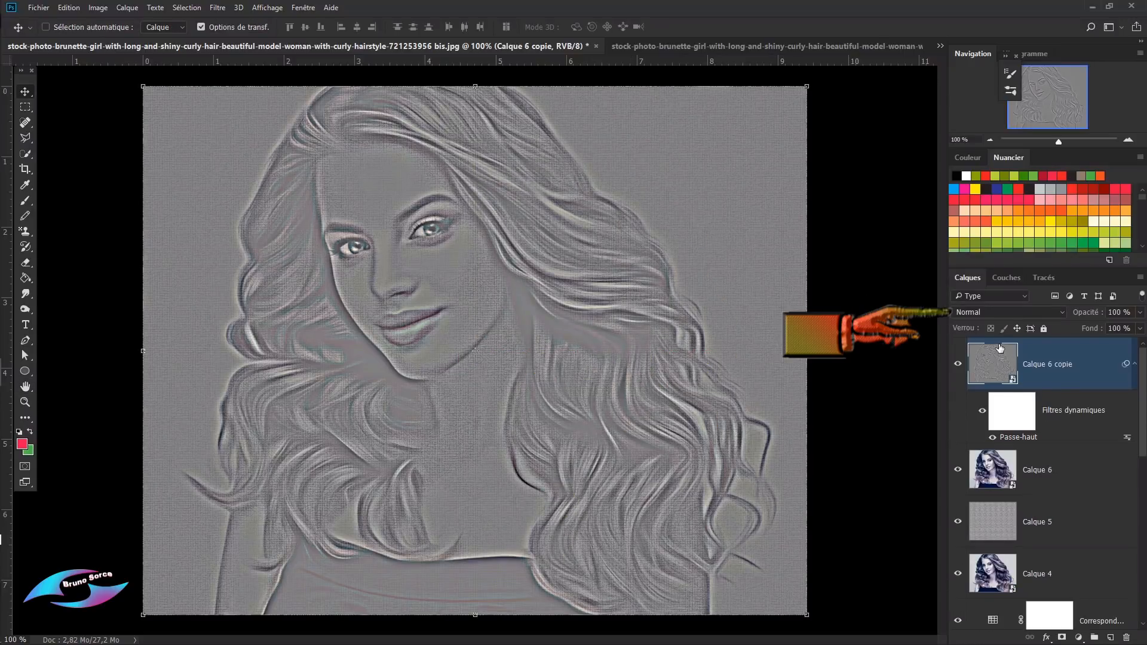
Step: Set Calque 6 copie to the Incrustation blend mode and compare the image with and without it
click(991, 311)
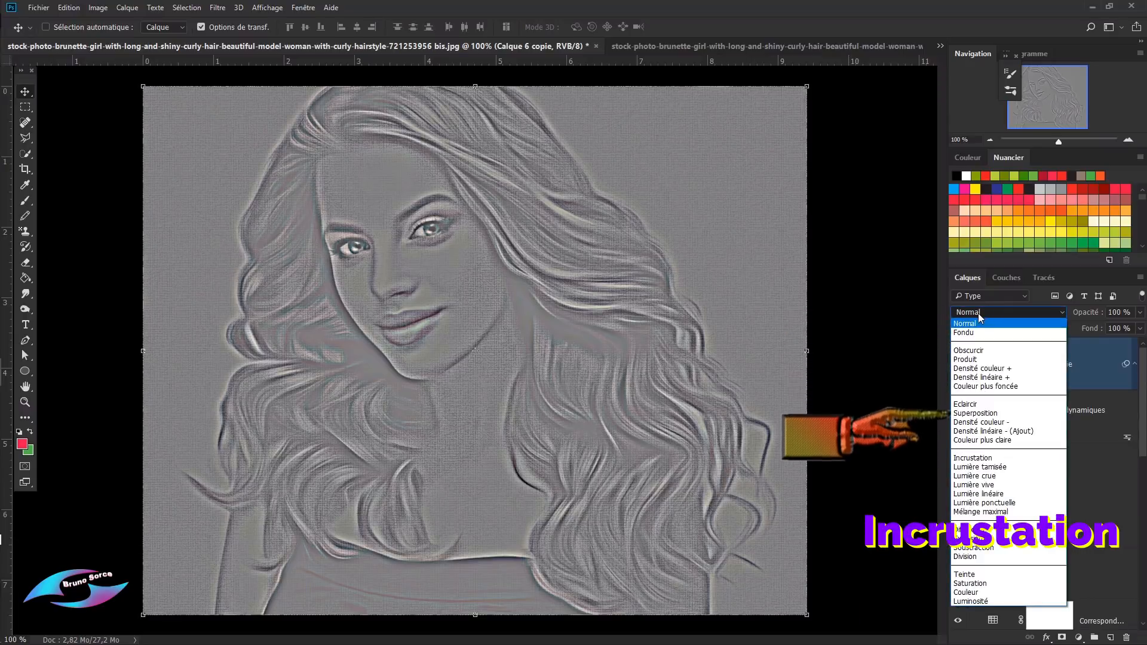
click(973, 458)
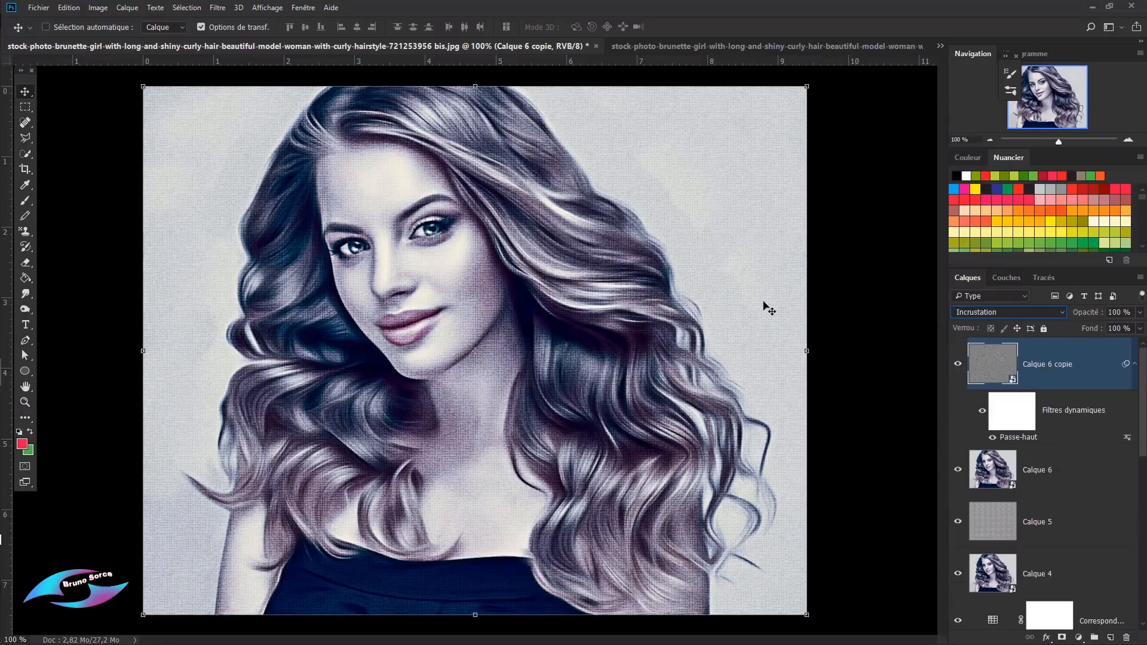
click(958, 365)
click(957, 366)
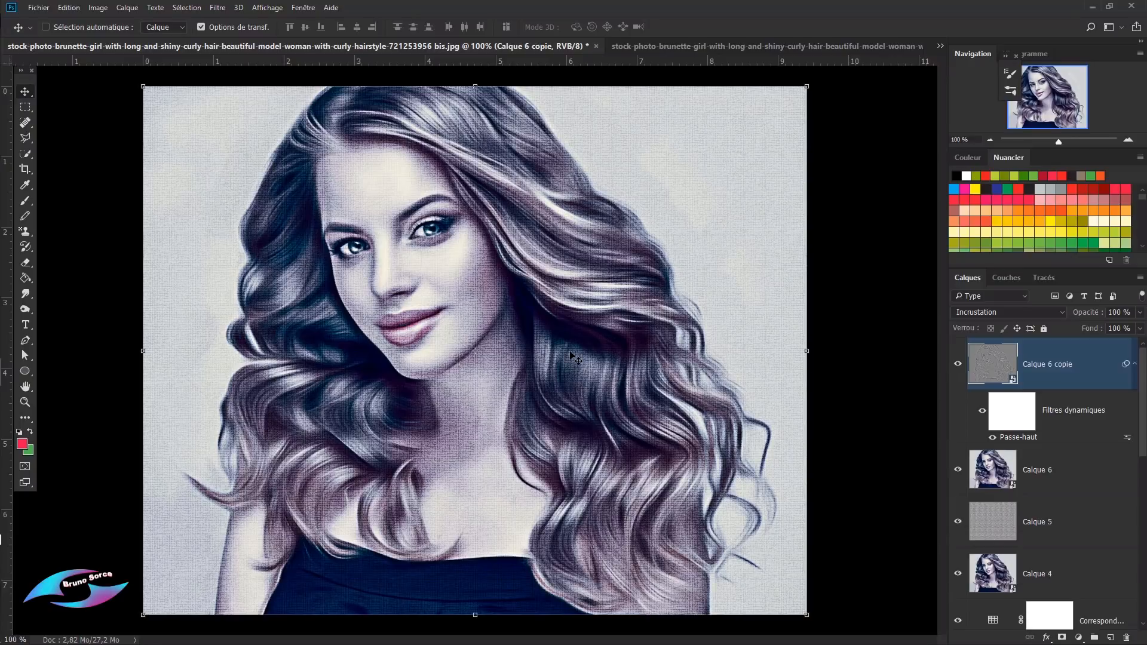
Step: Review the Passe-haut smart filter's radius on Calque 6 copie and examine the sharpened portrait
double_click(1008, 439)
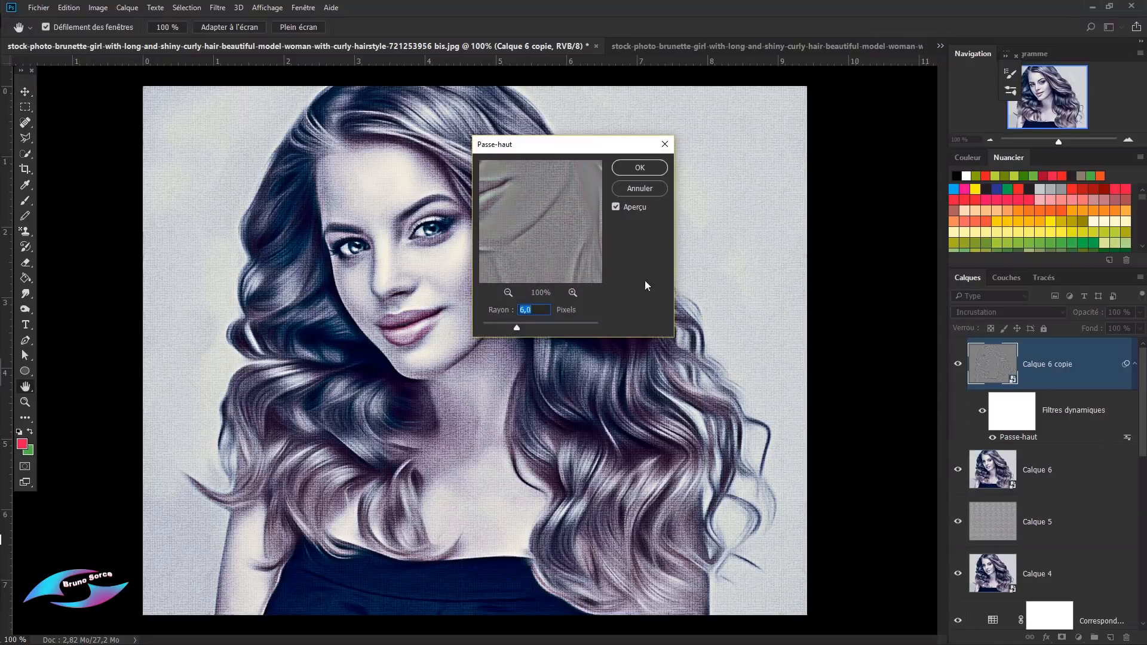
drag(600, 151, 760, 133)
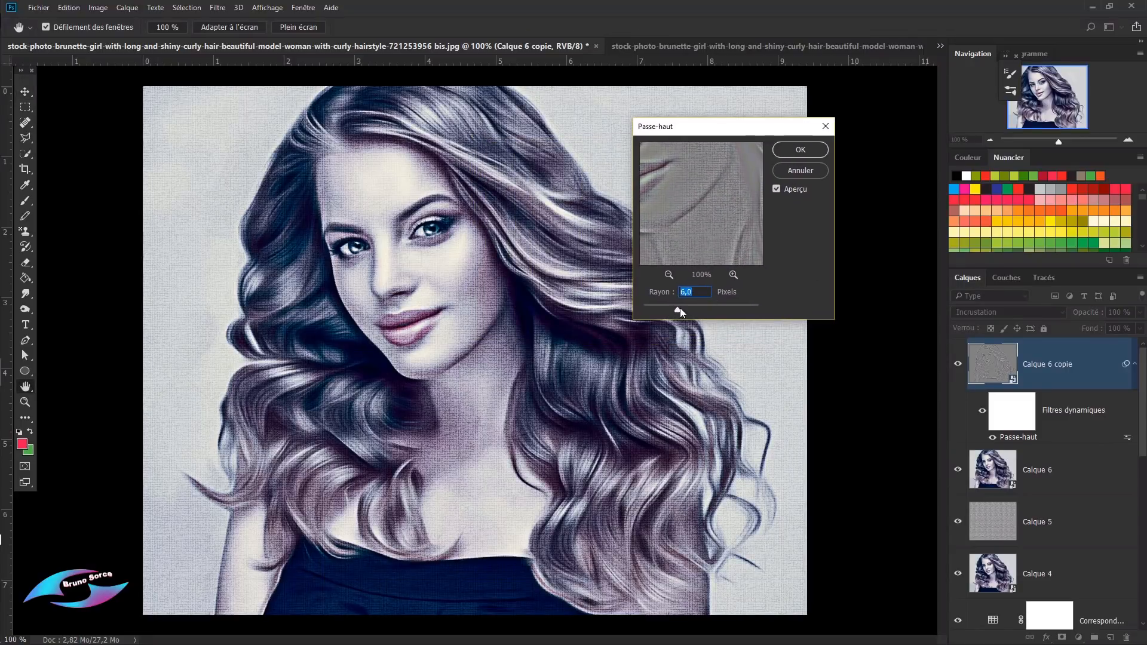
click(801, 171)
key(v)
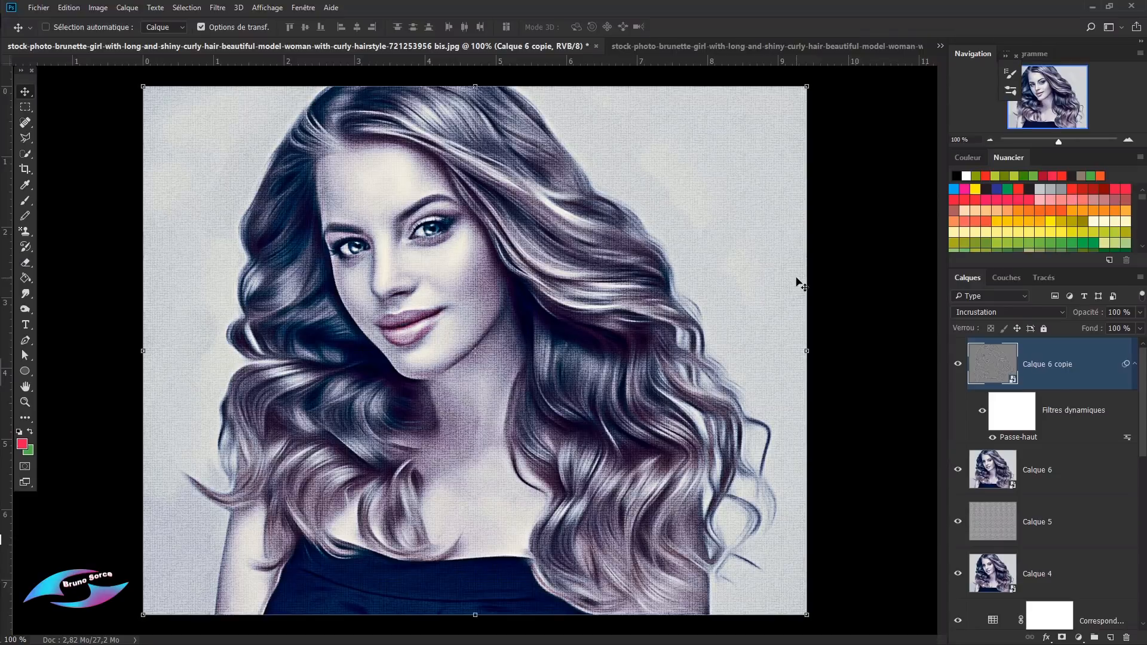
scroll(896, 292, down, 1)
scroll(896, 292, up, 1)
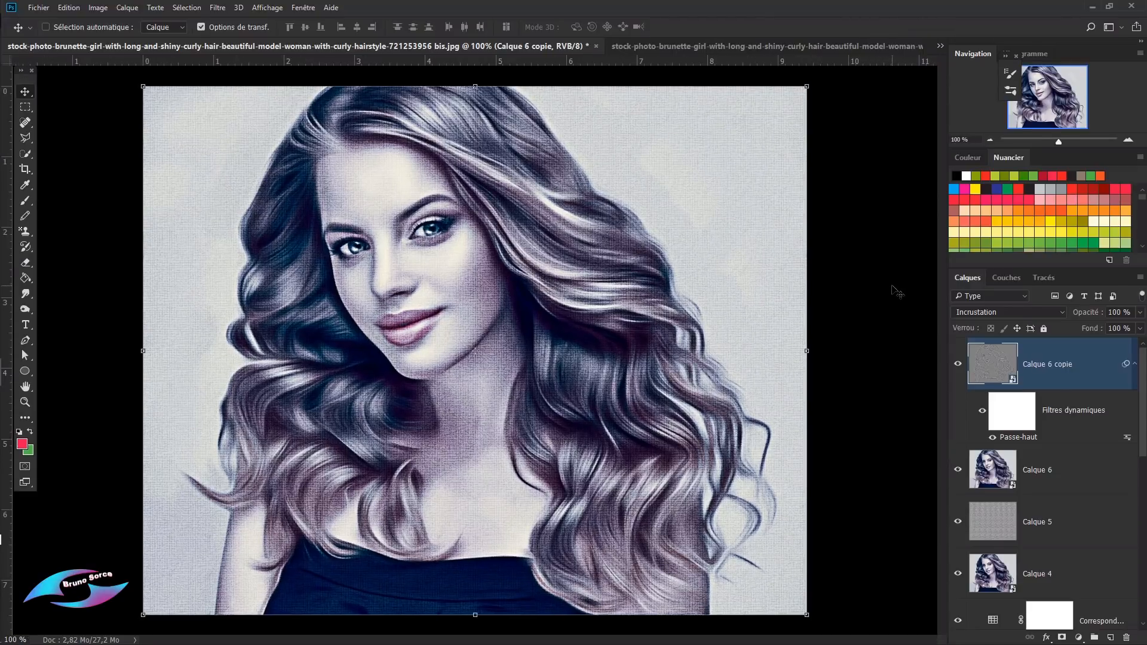